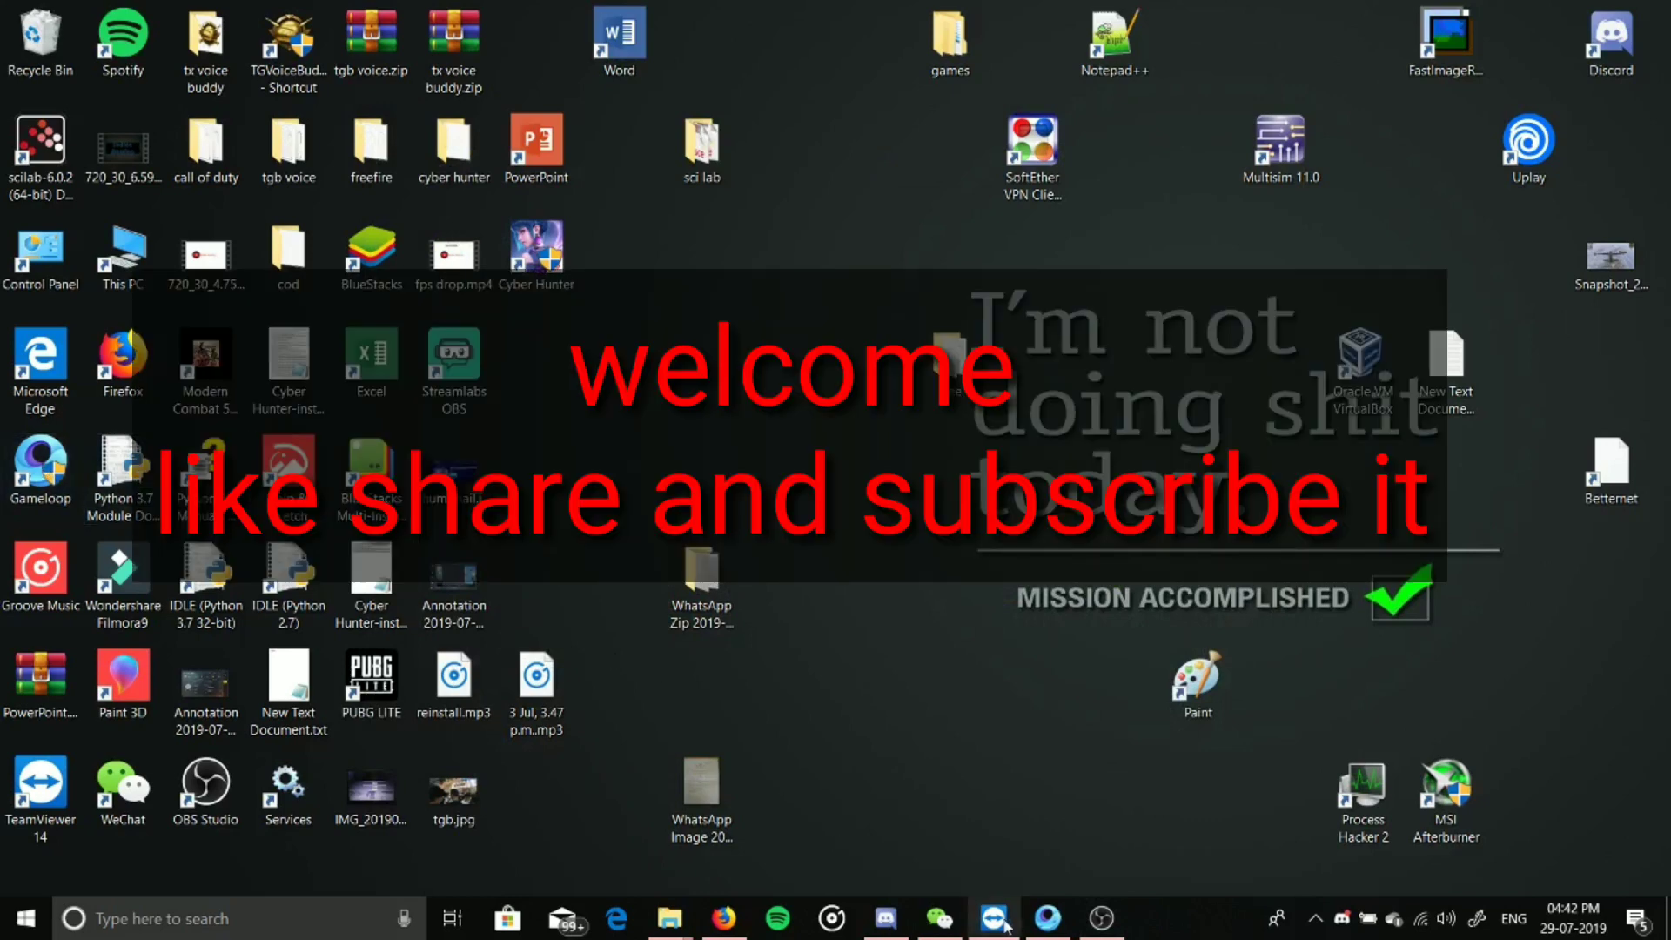
Refresh the desktop icons from the desktop context menu, then bring up the Start menu.
right_click(766, 272)
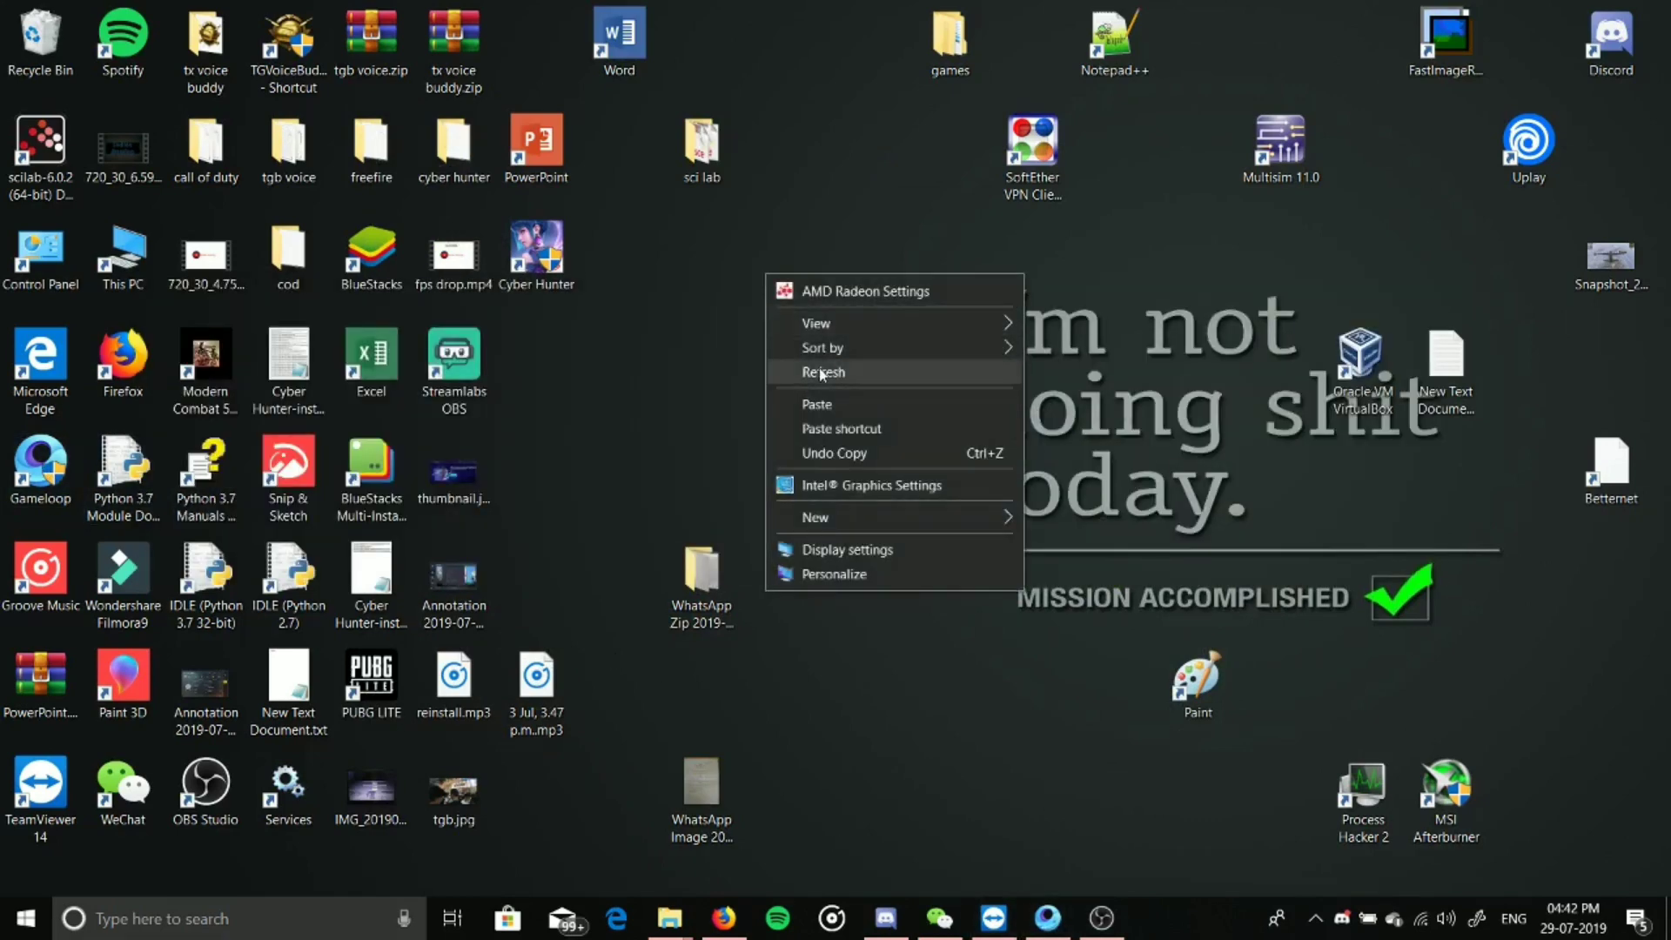
click(805, 371)
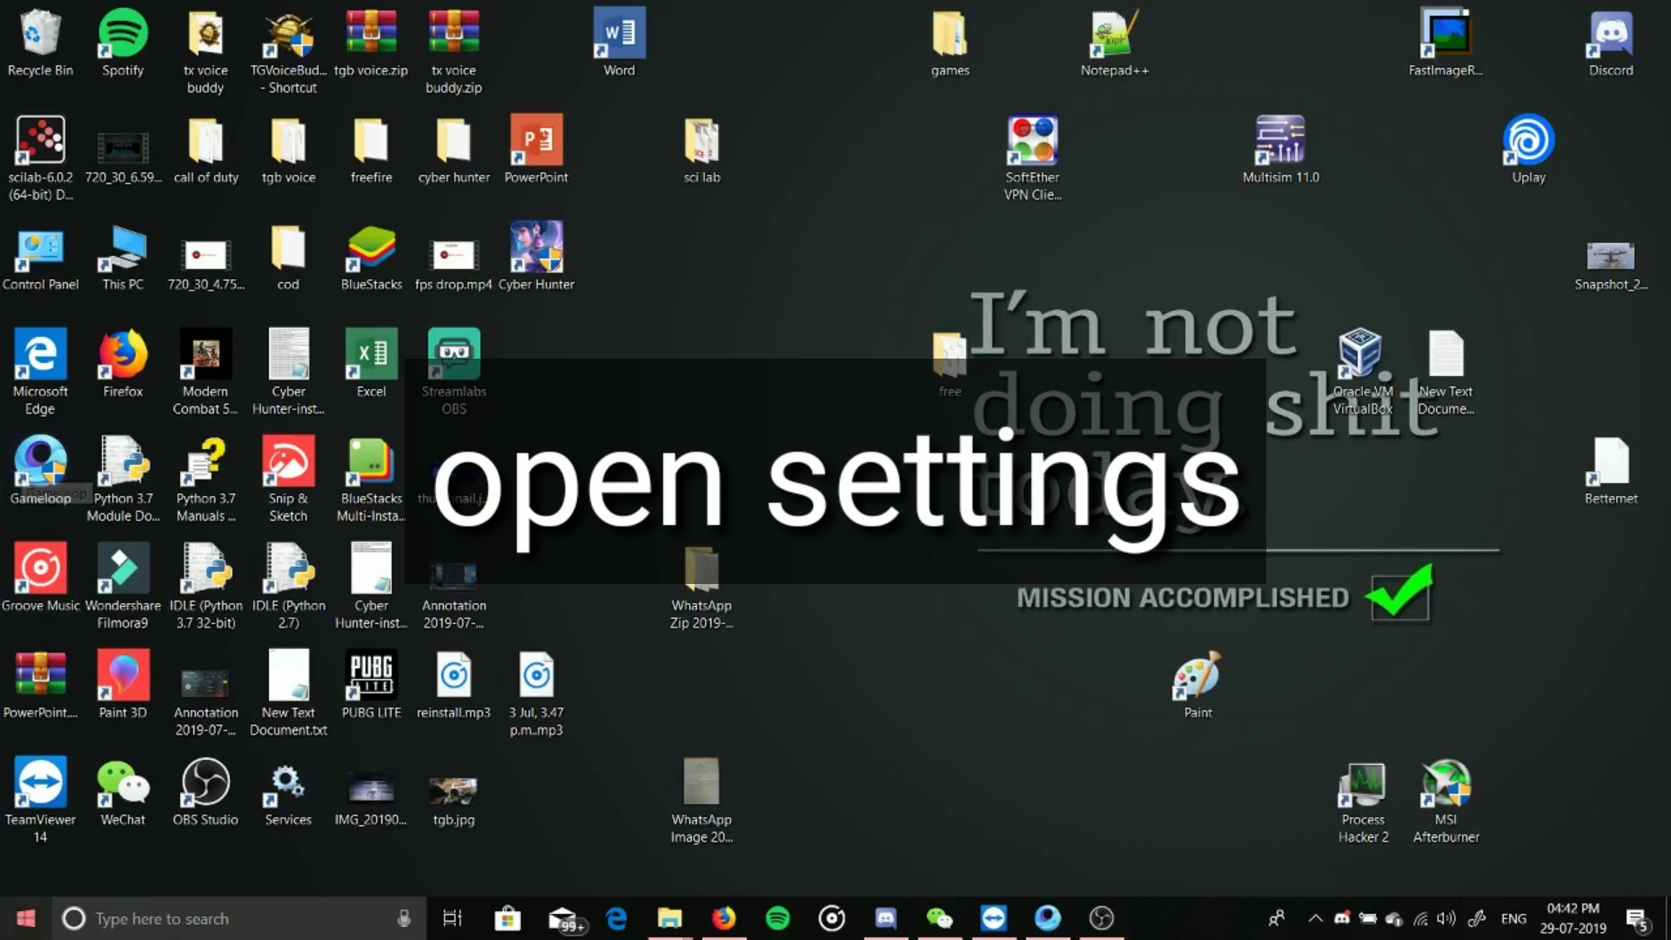
click(24, 918)
Launch Settings and go to Update & Security > Windows Security.
click(7, 814)
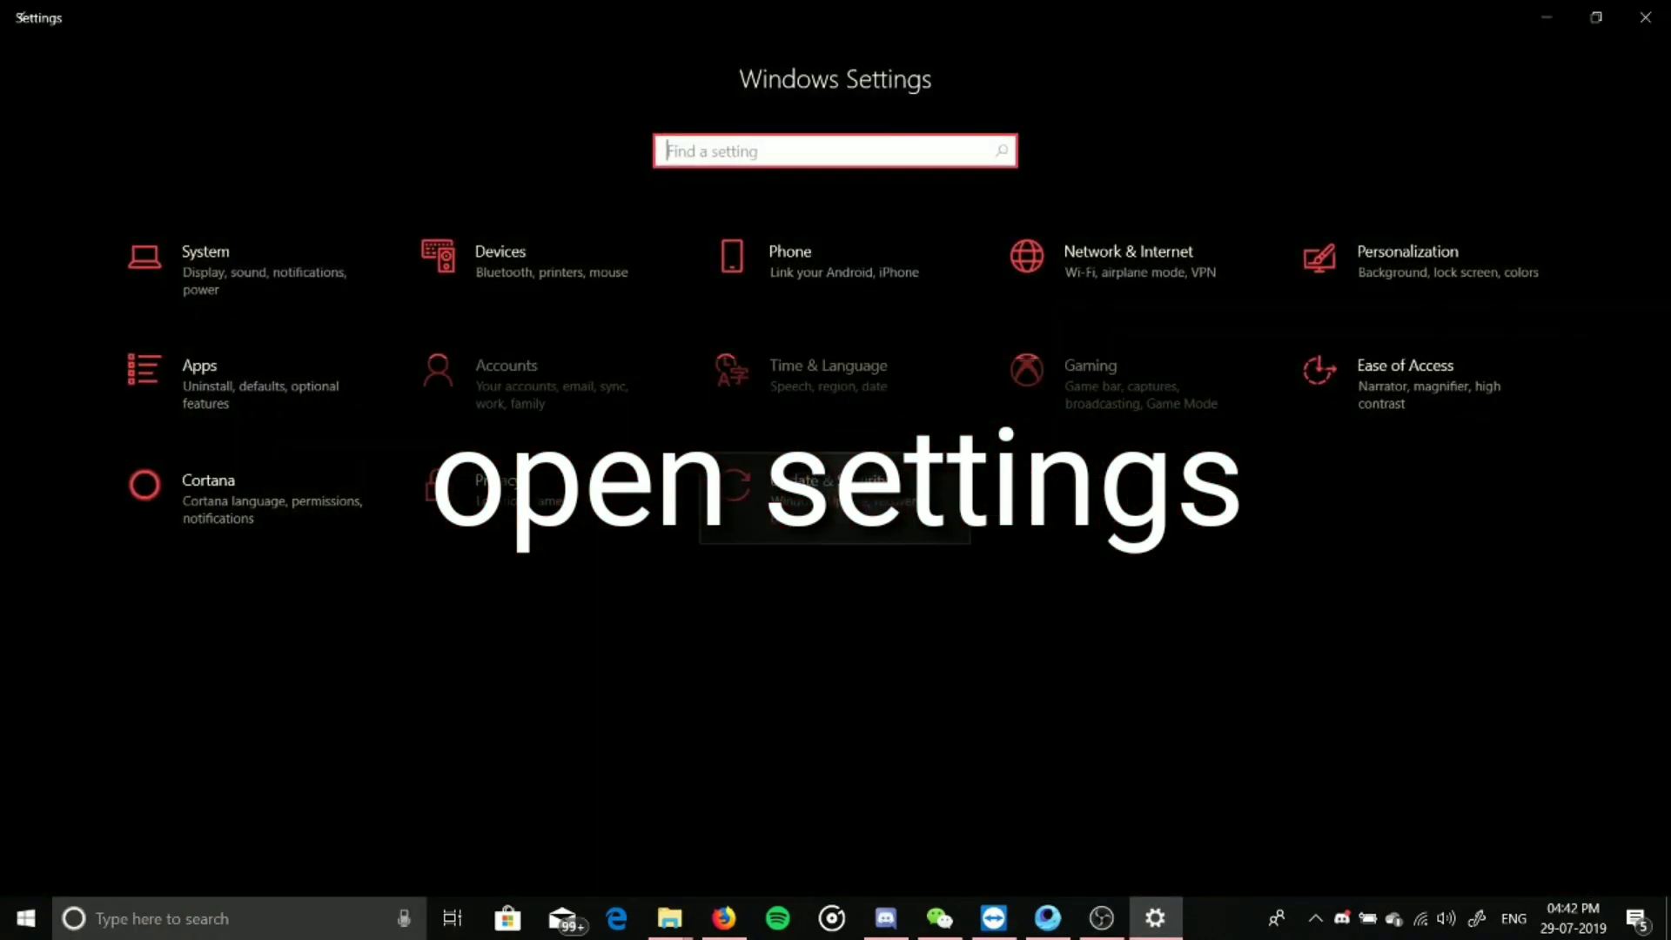
click(834, 492)
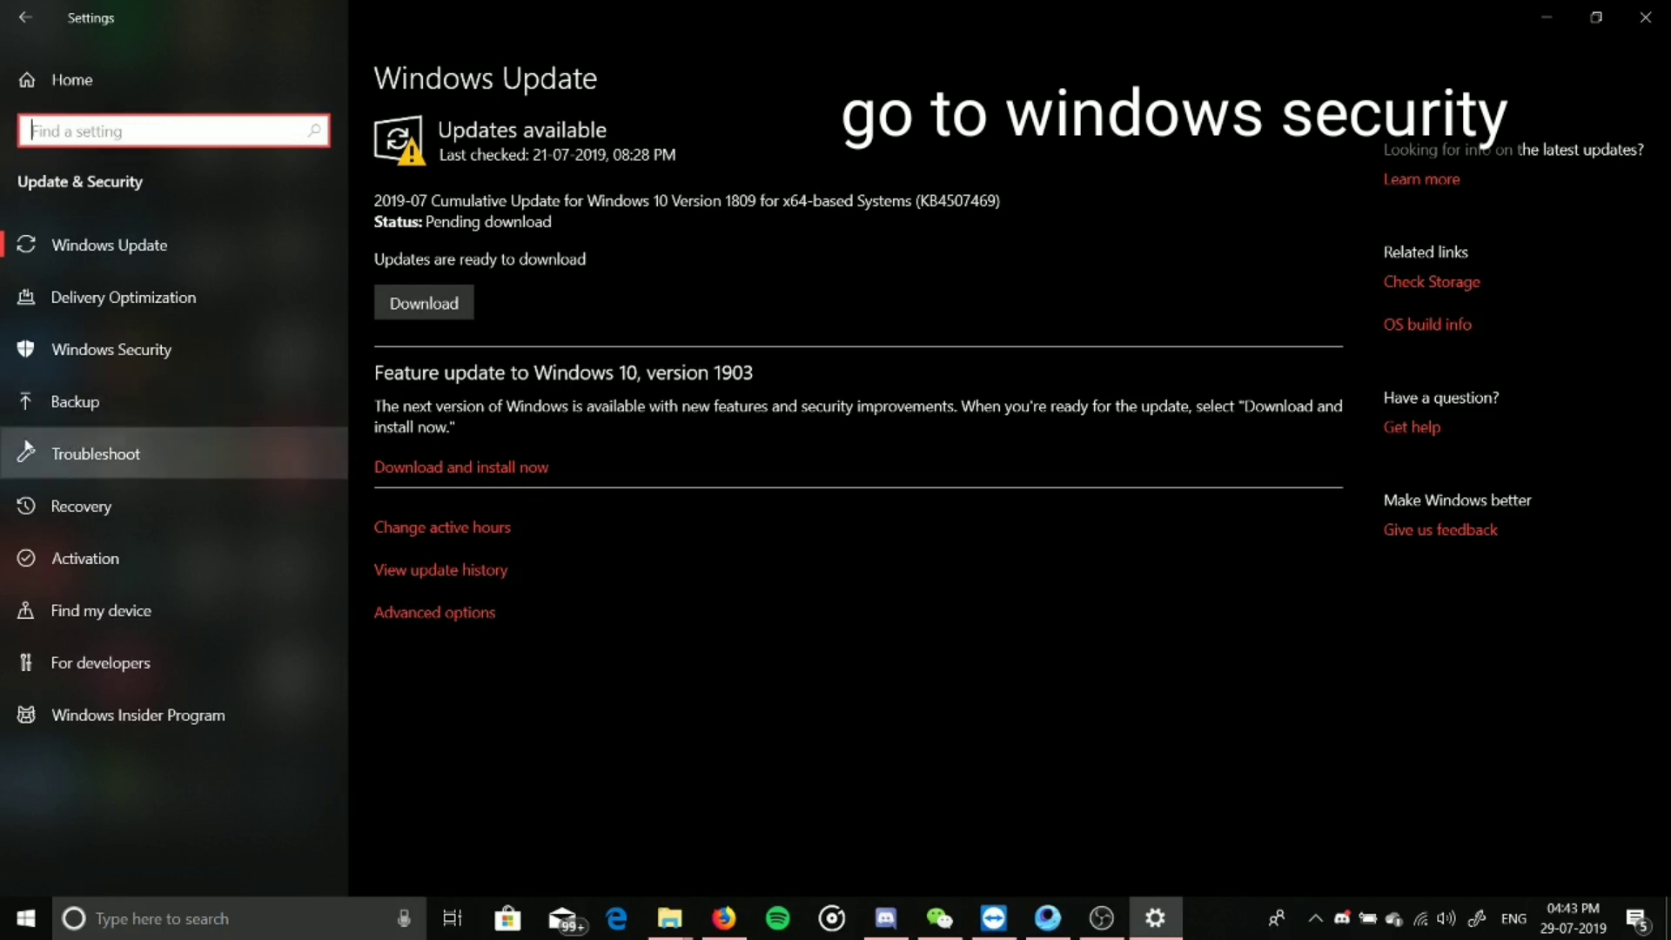
click(171, 357)
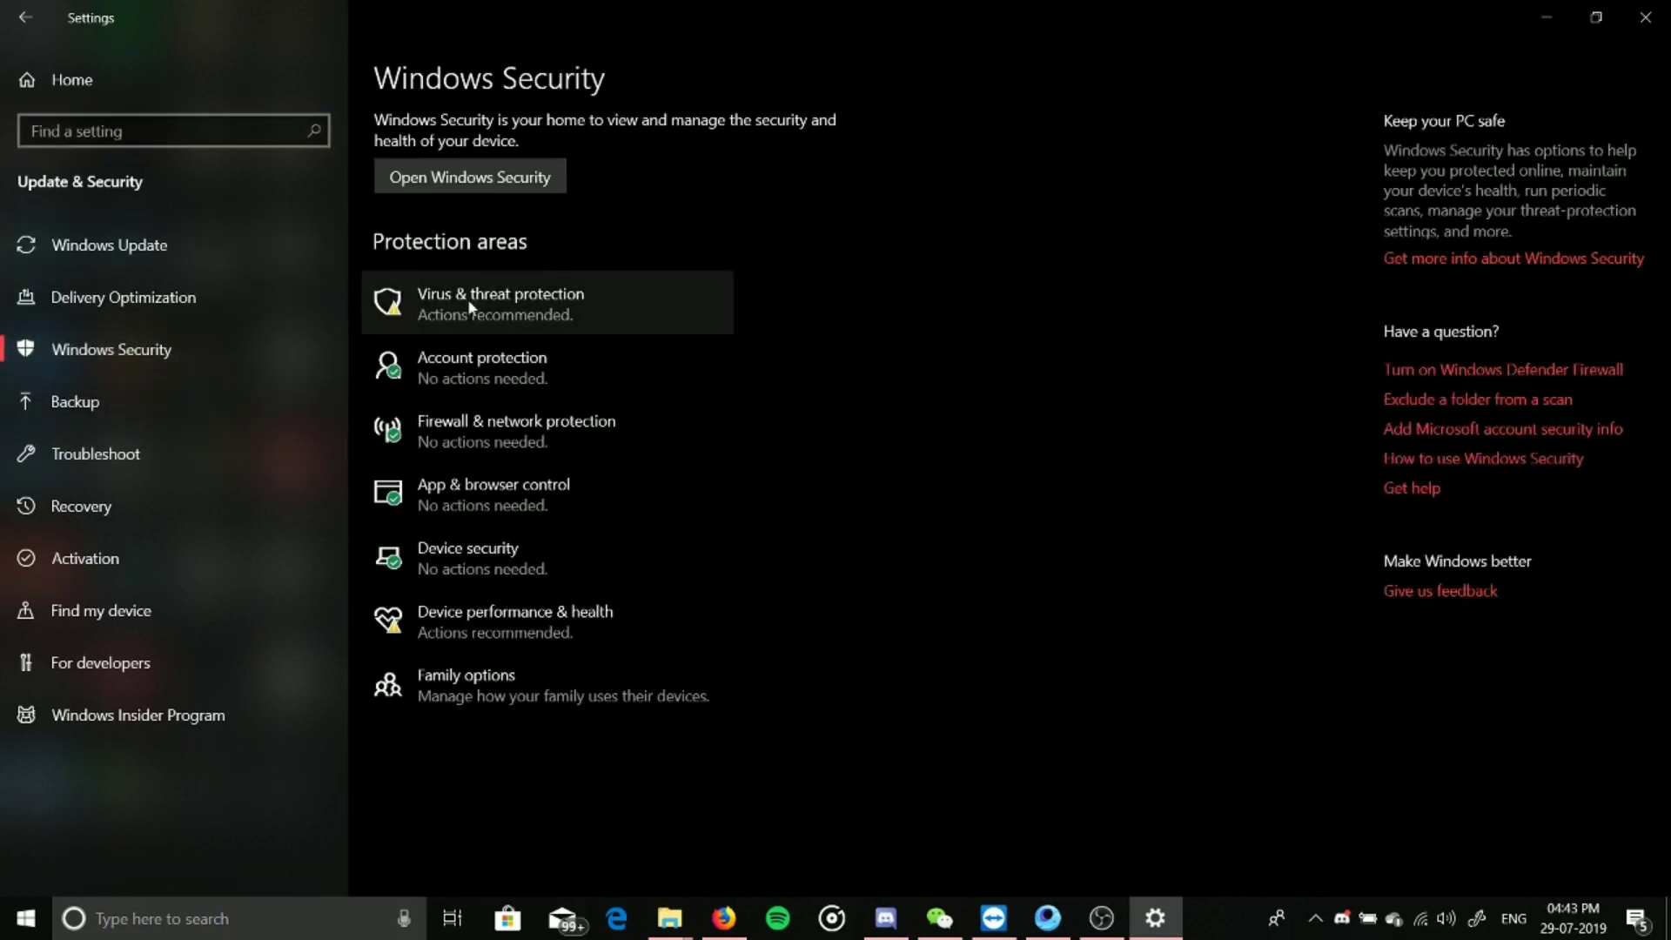
Open the Virus & threat protection settings in Windows Security.
click(467, 299)
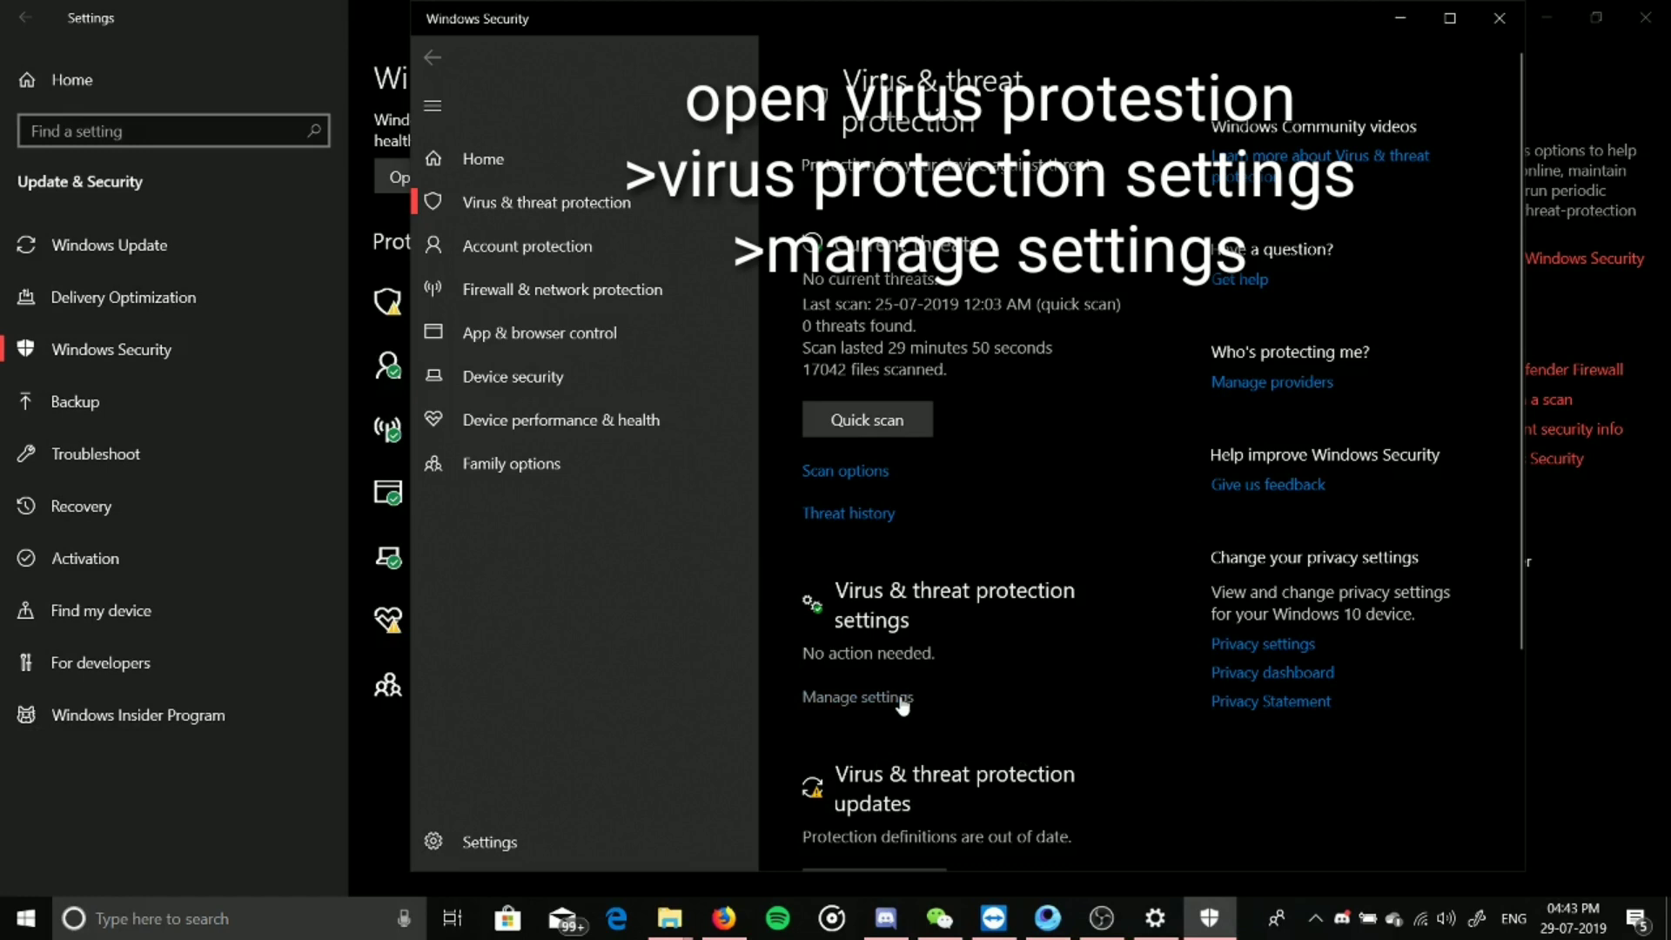
click(805, 697)
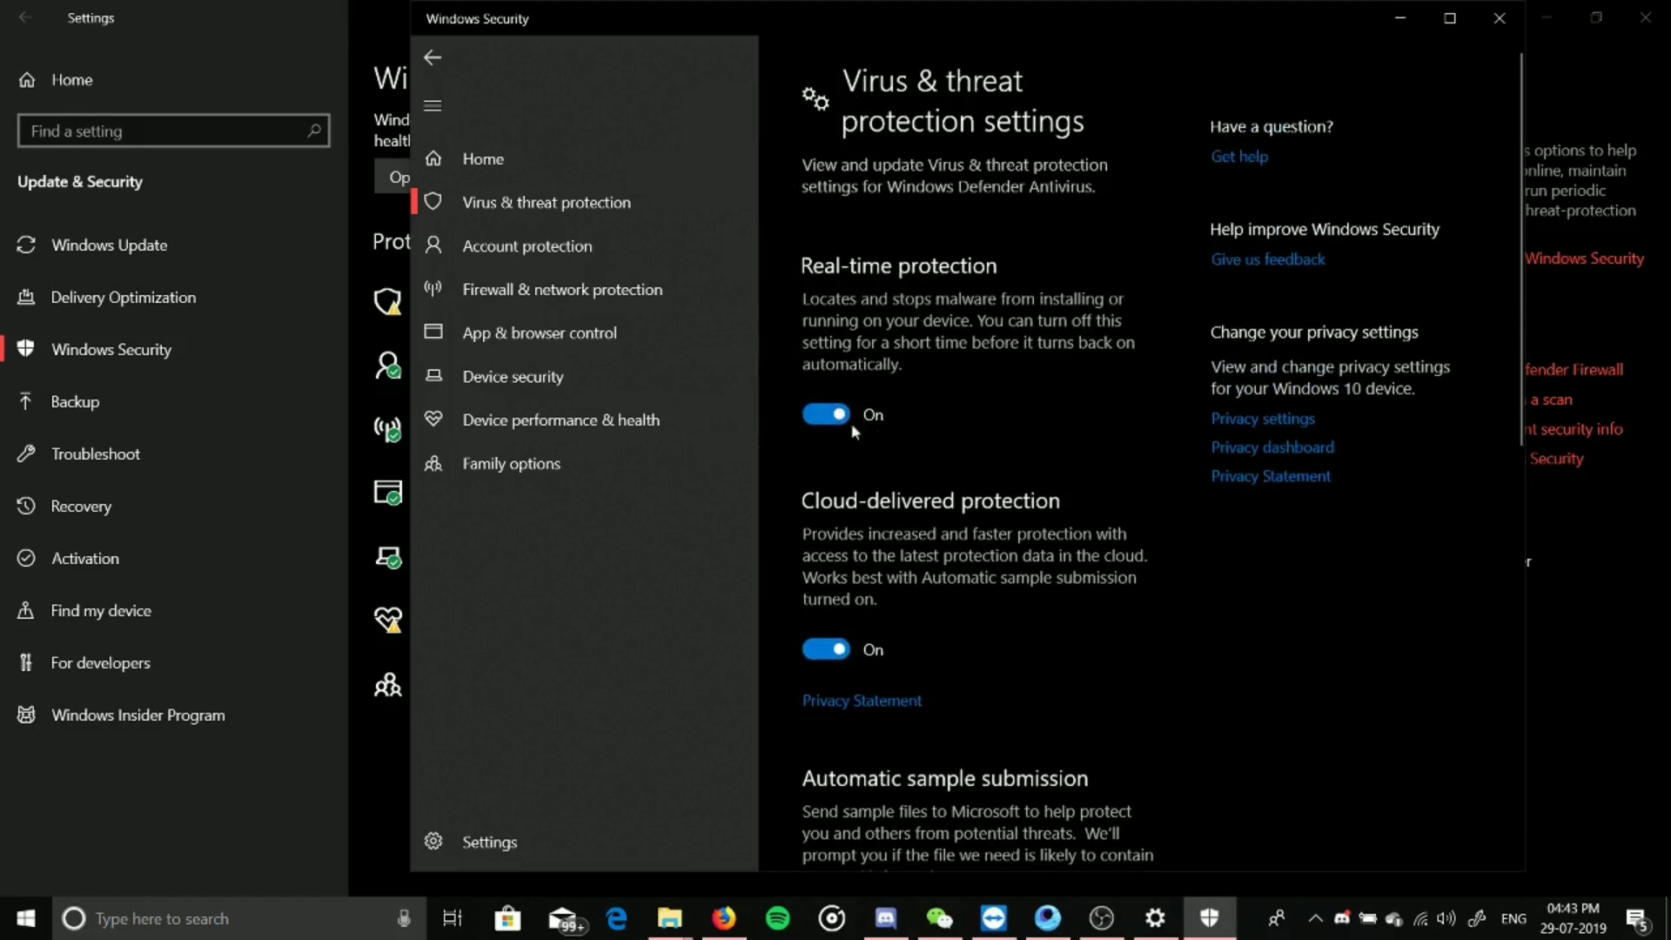
scroll(1090, 451, down, 10)
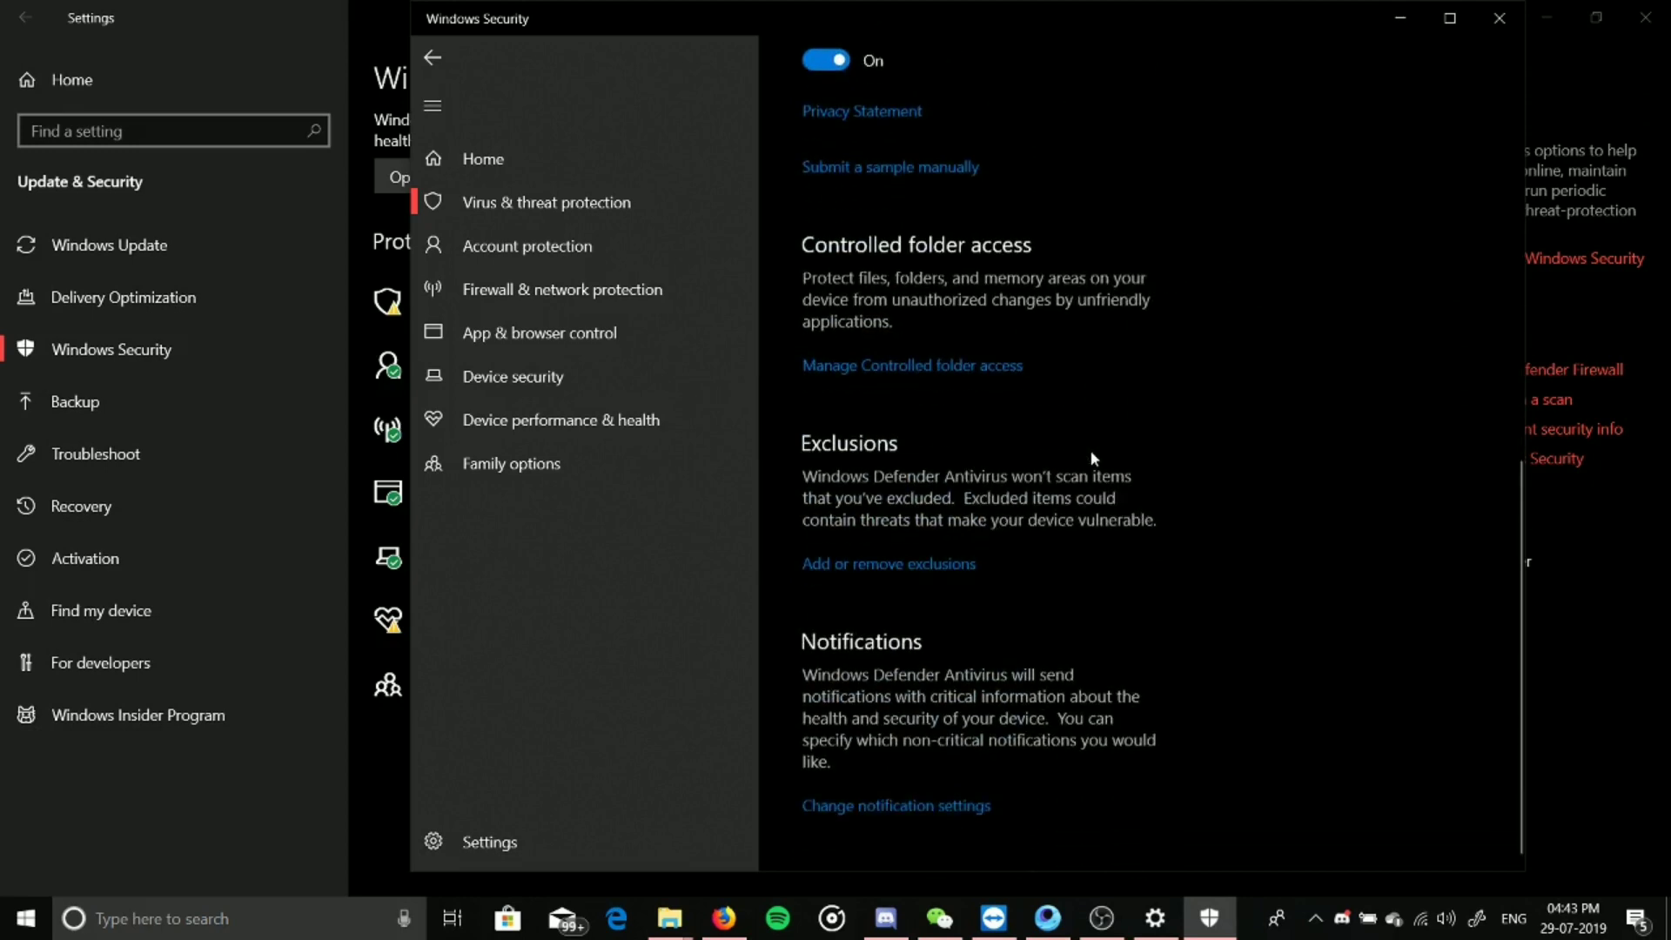
Go to Defender exclusions and begin adding a Folder exclusion.
click(915, 563)
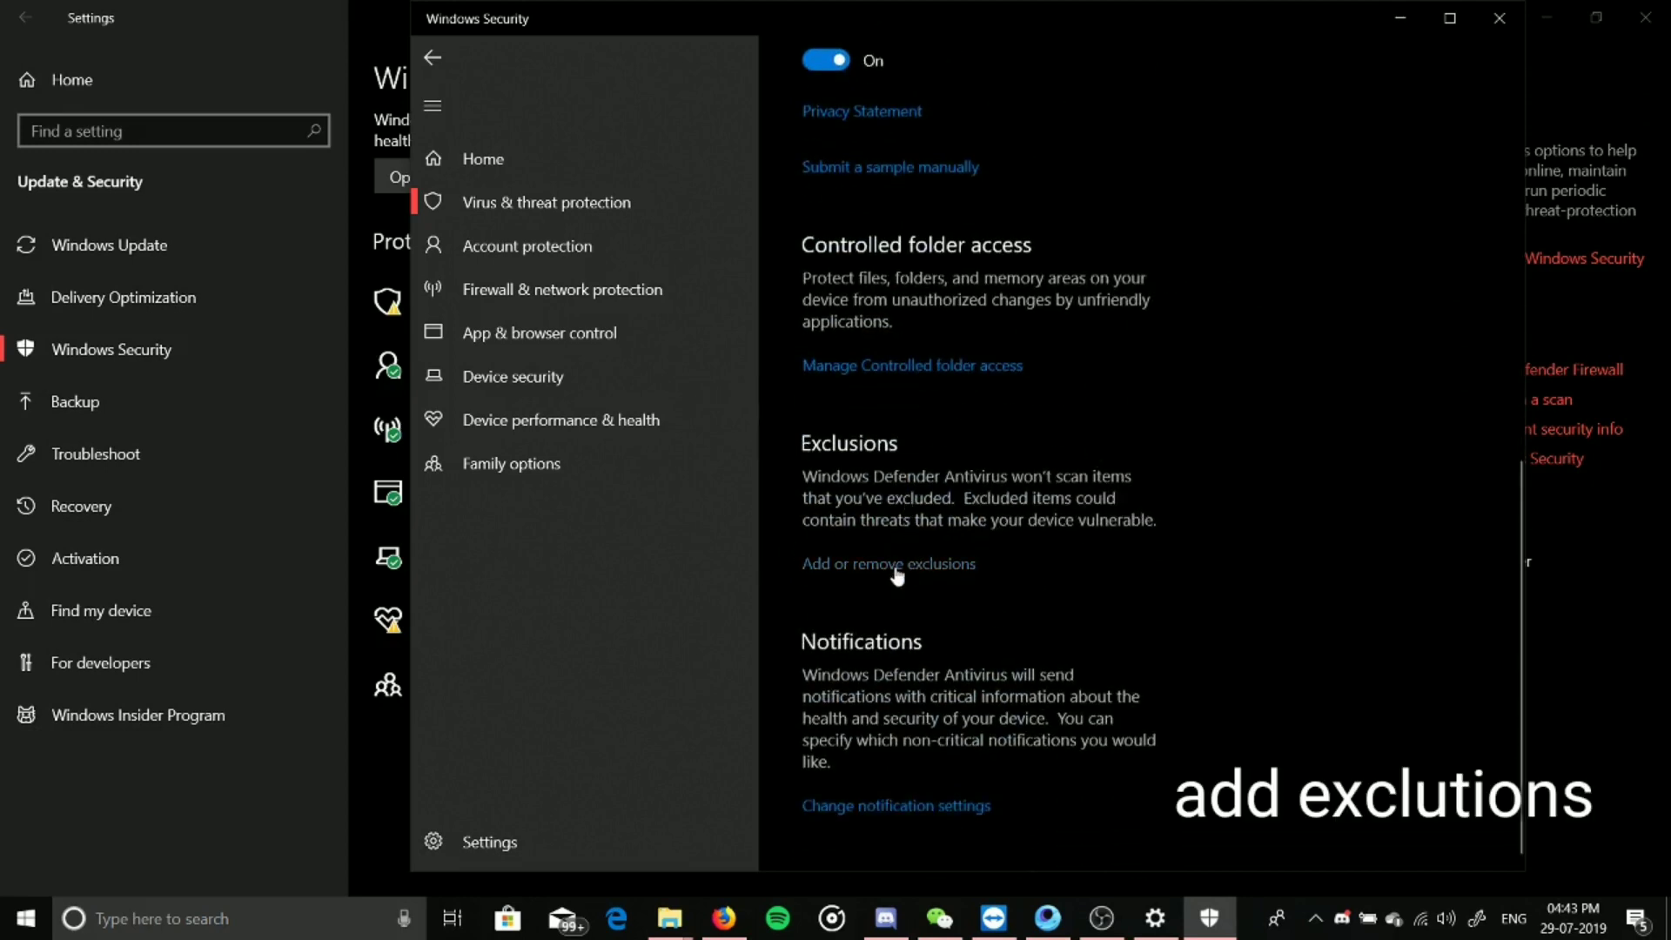
click(961, 260)
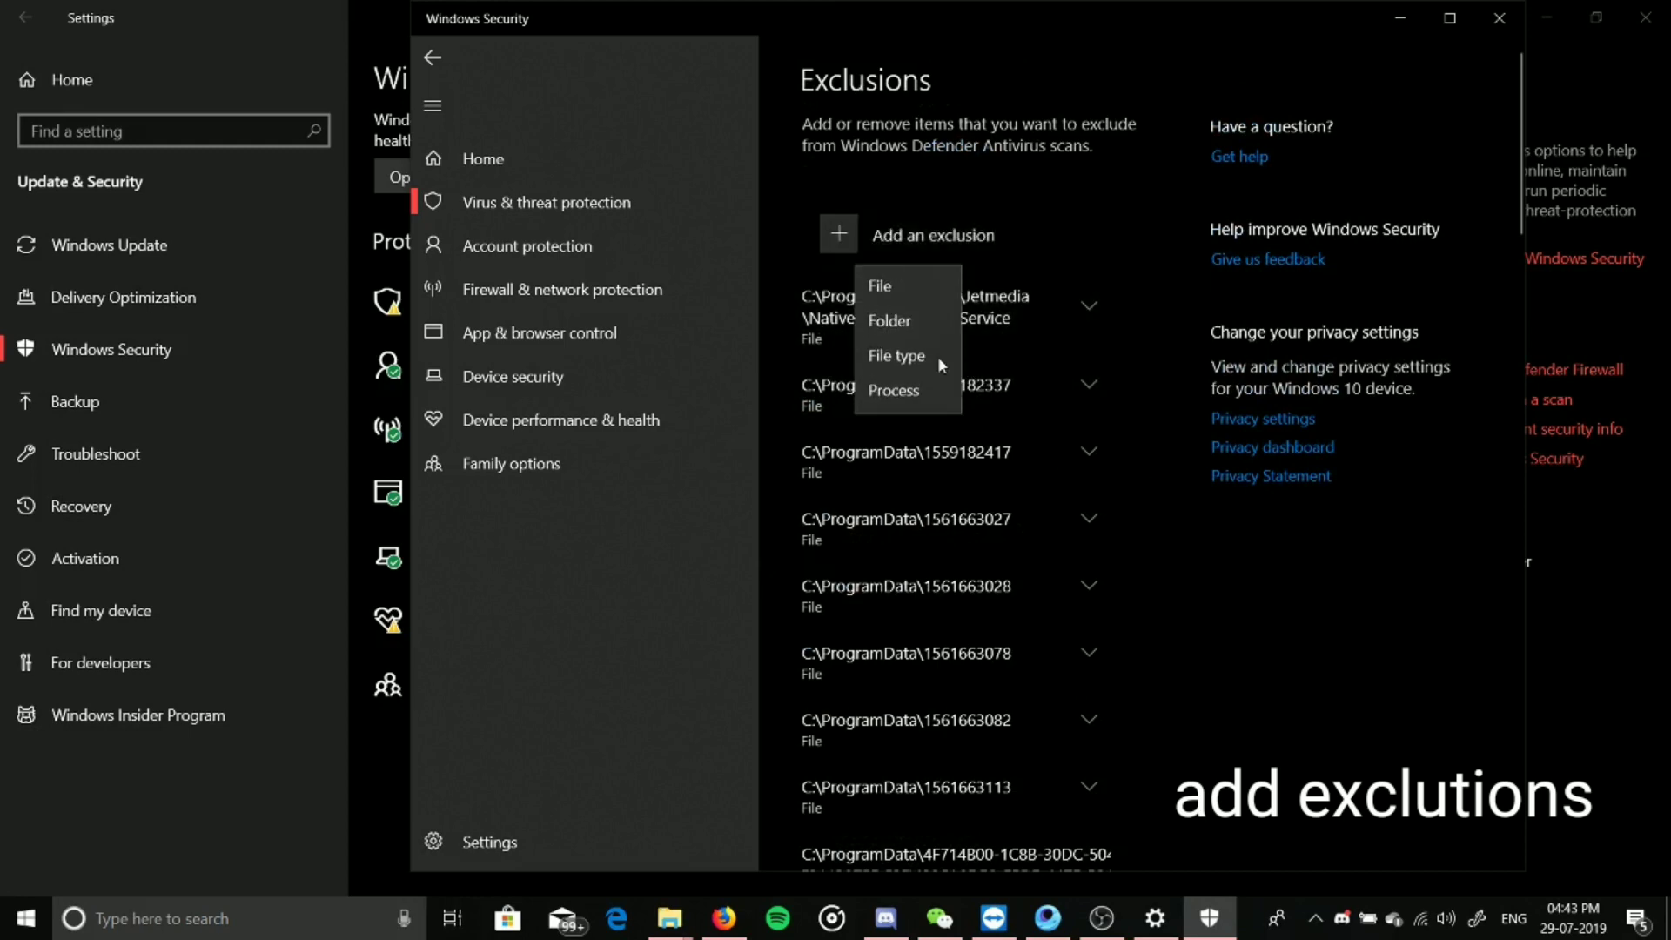
click(920, 321)
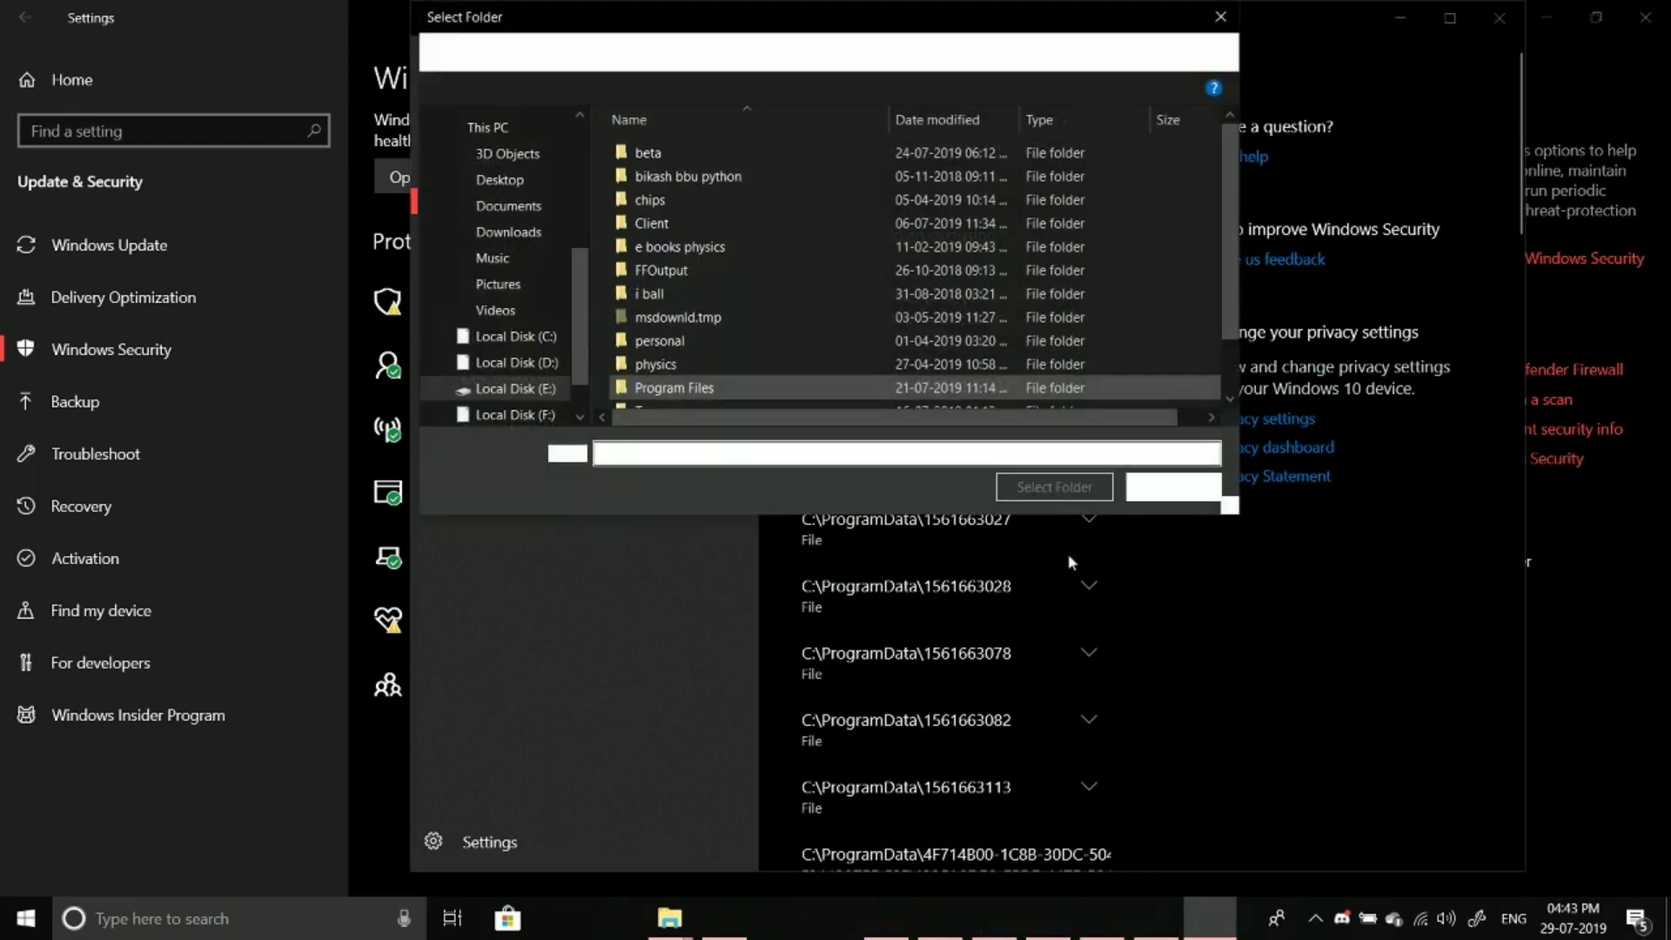
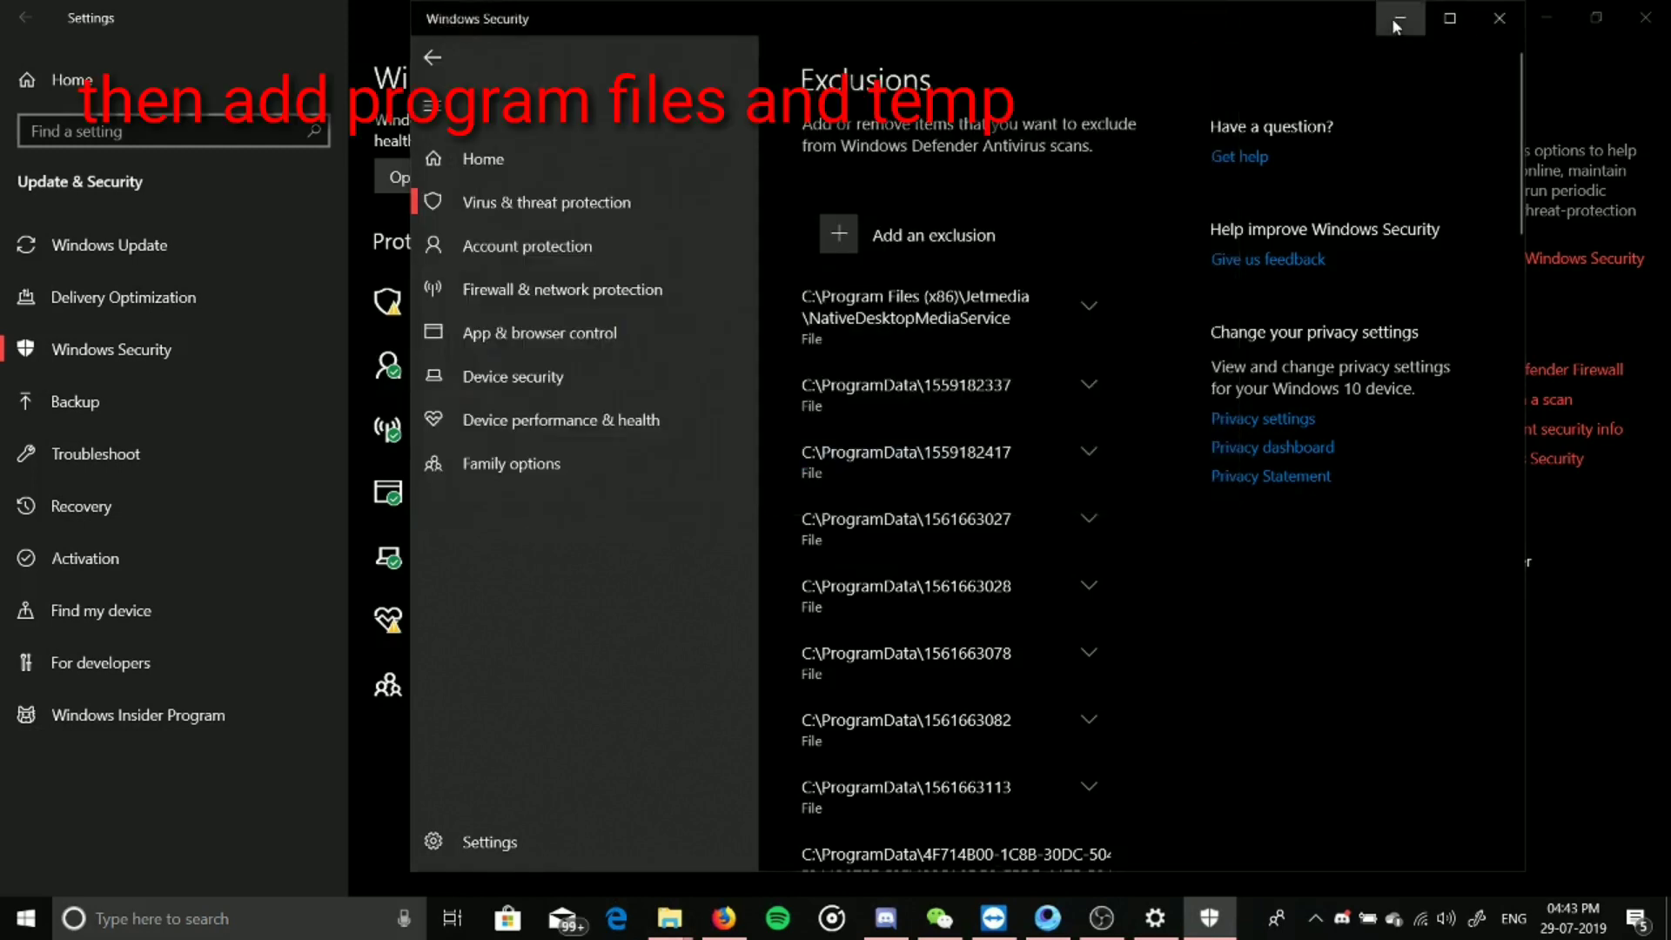
Clear the desktop, open the Gameloop shortcut's file location, and go up to the root of drive E:.
click(1396, 18)
click(1542, 17)
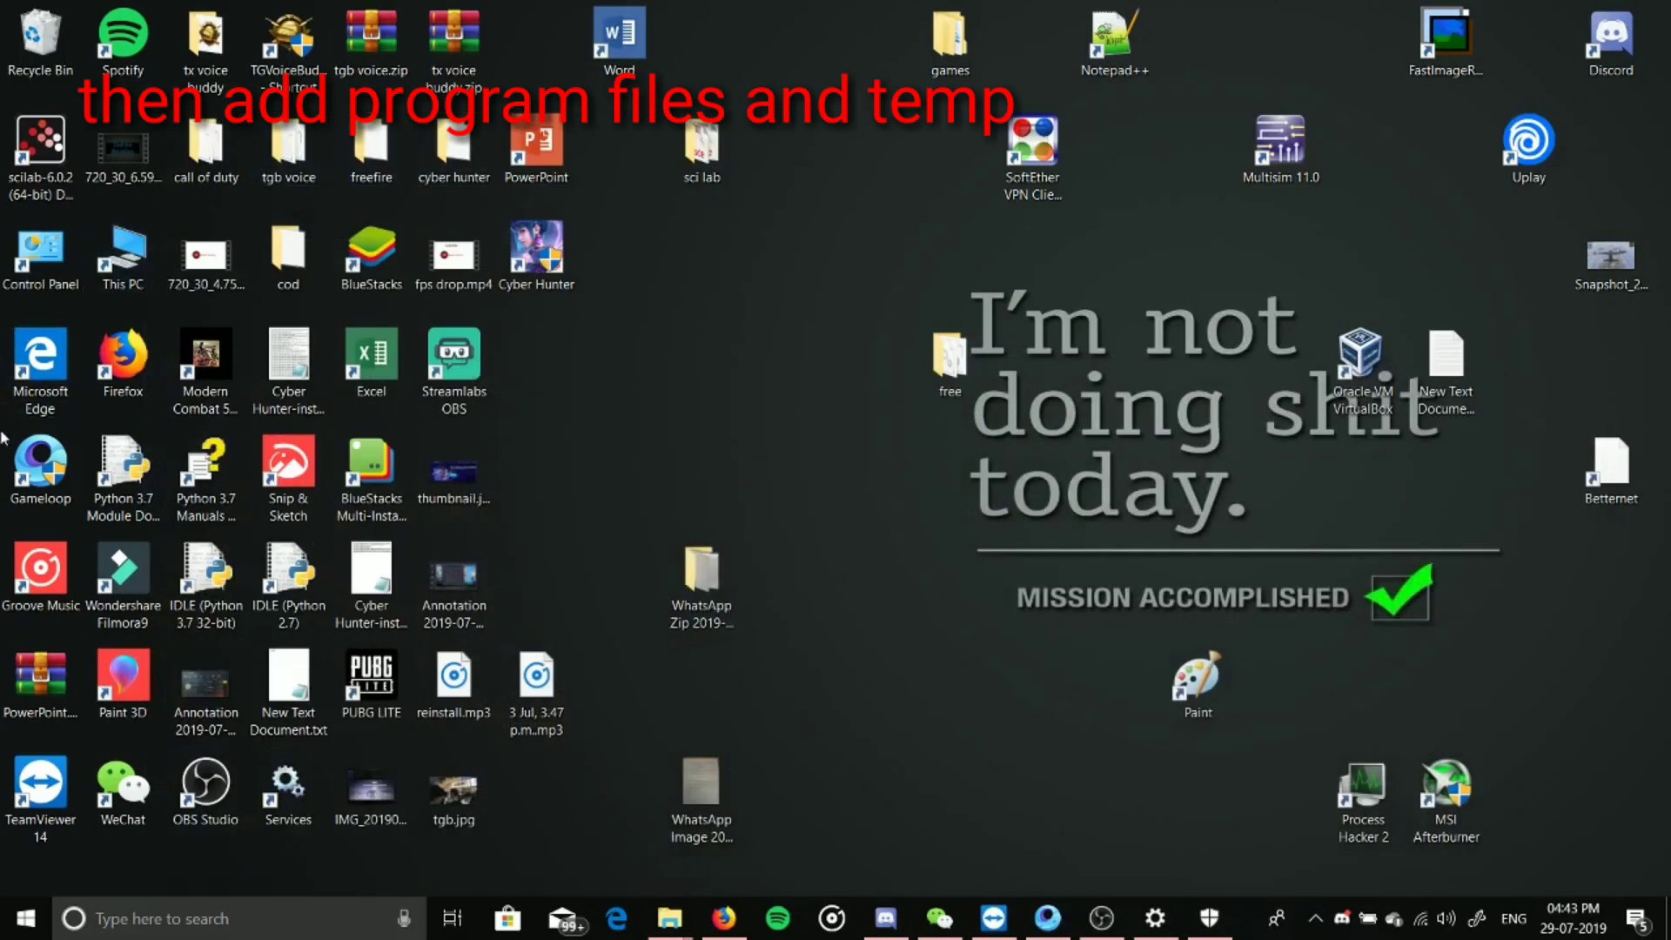
right_click(14, 455)
click(174, 387)
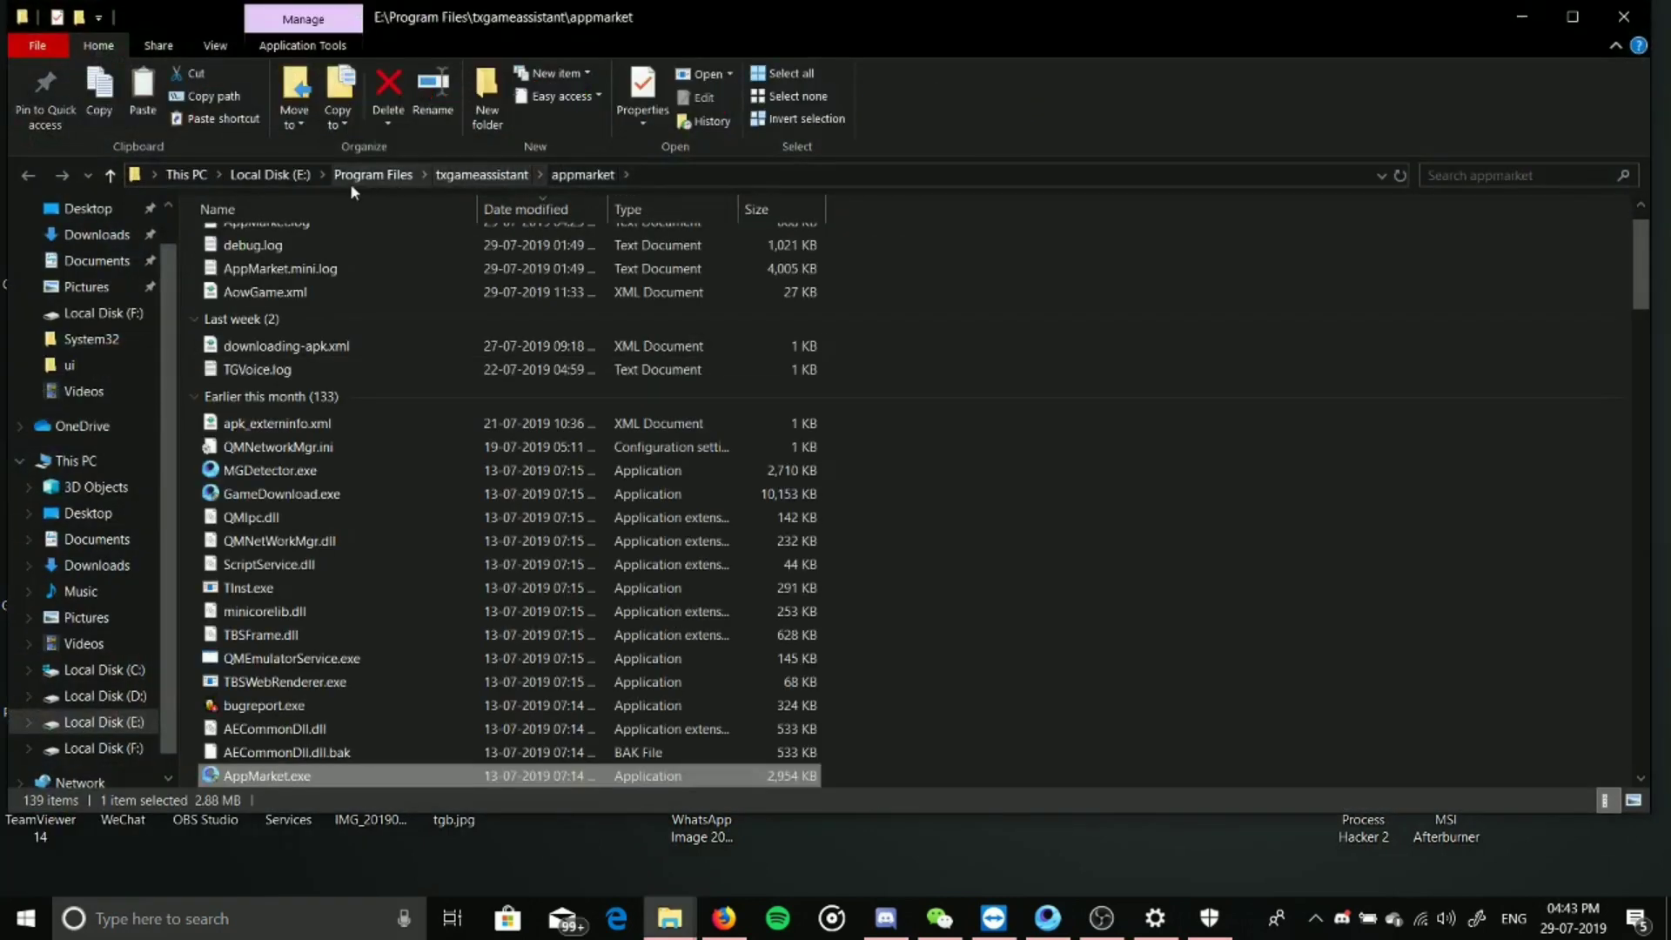
click(285, 177)
drag(1432, 368, 1611, 358)
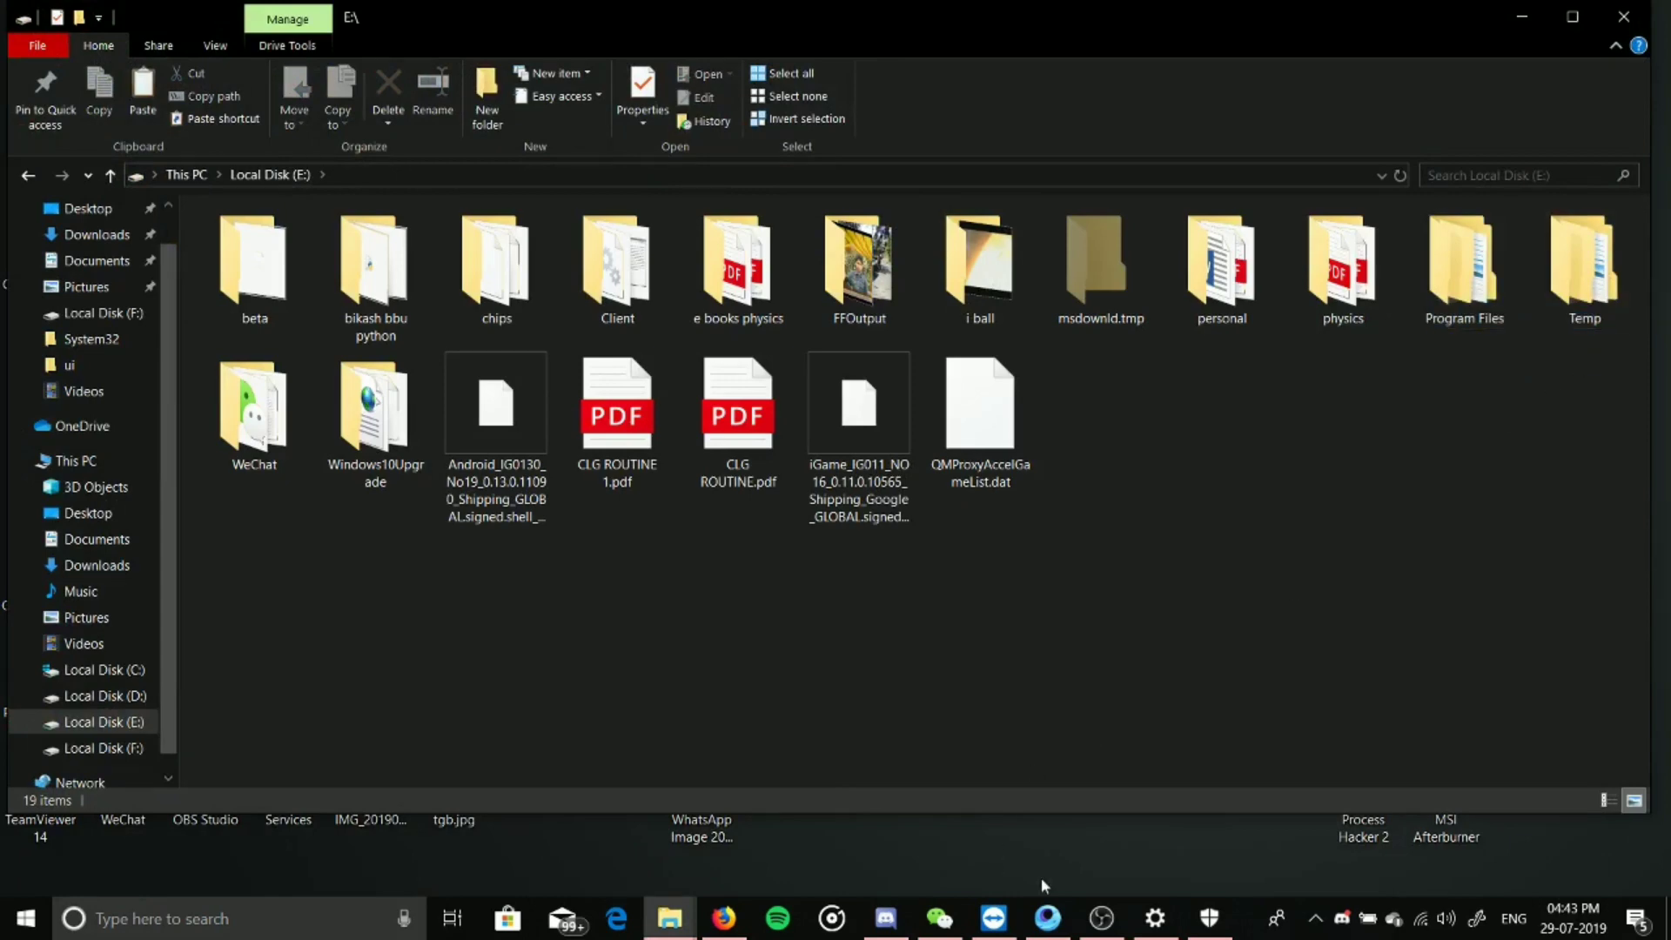
click(1210, 919)
click(928, 248)
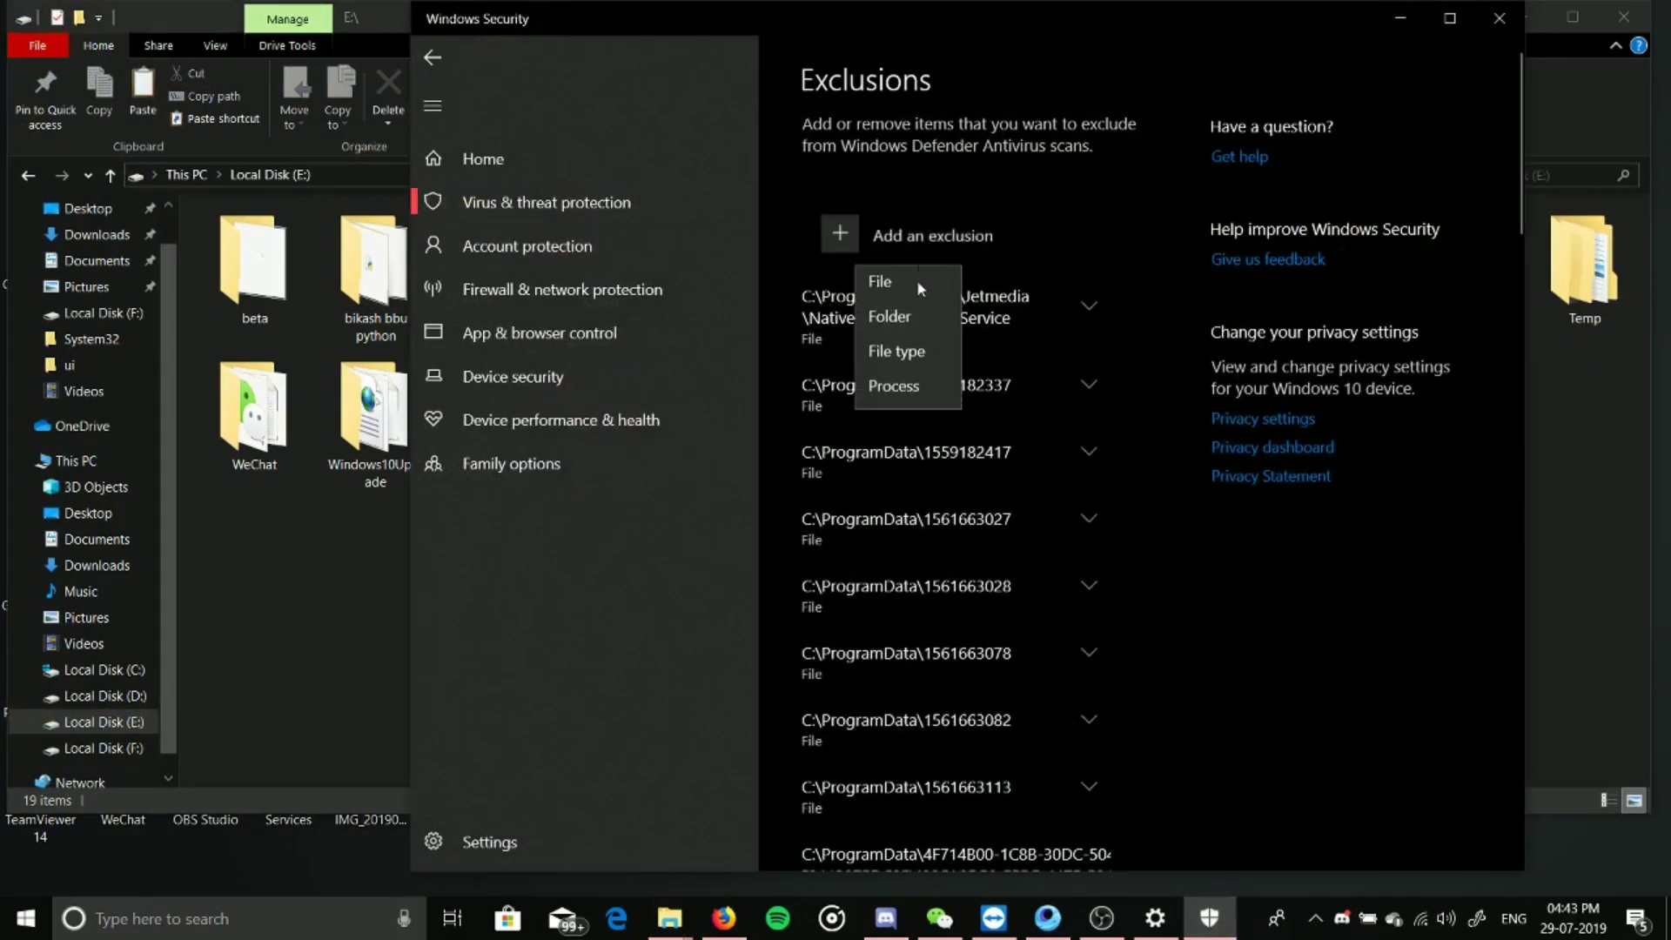
click(905, 321)
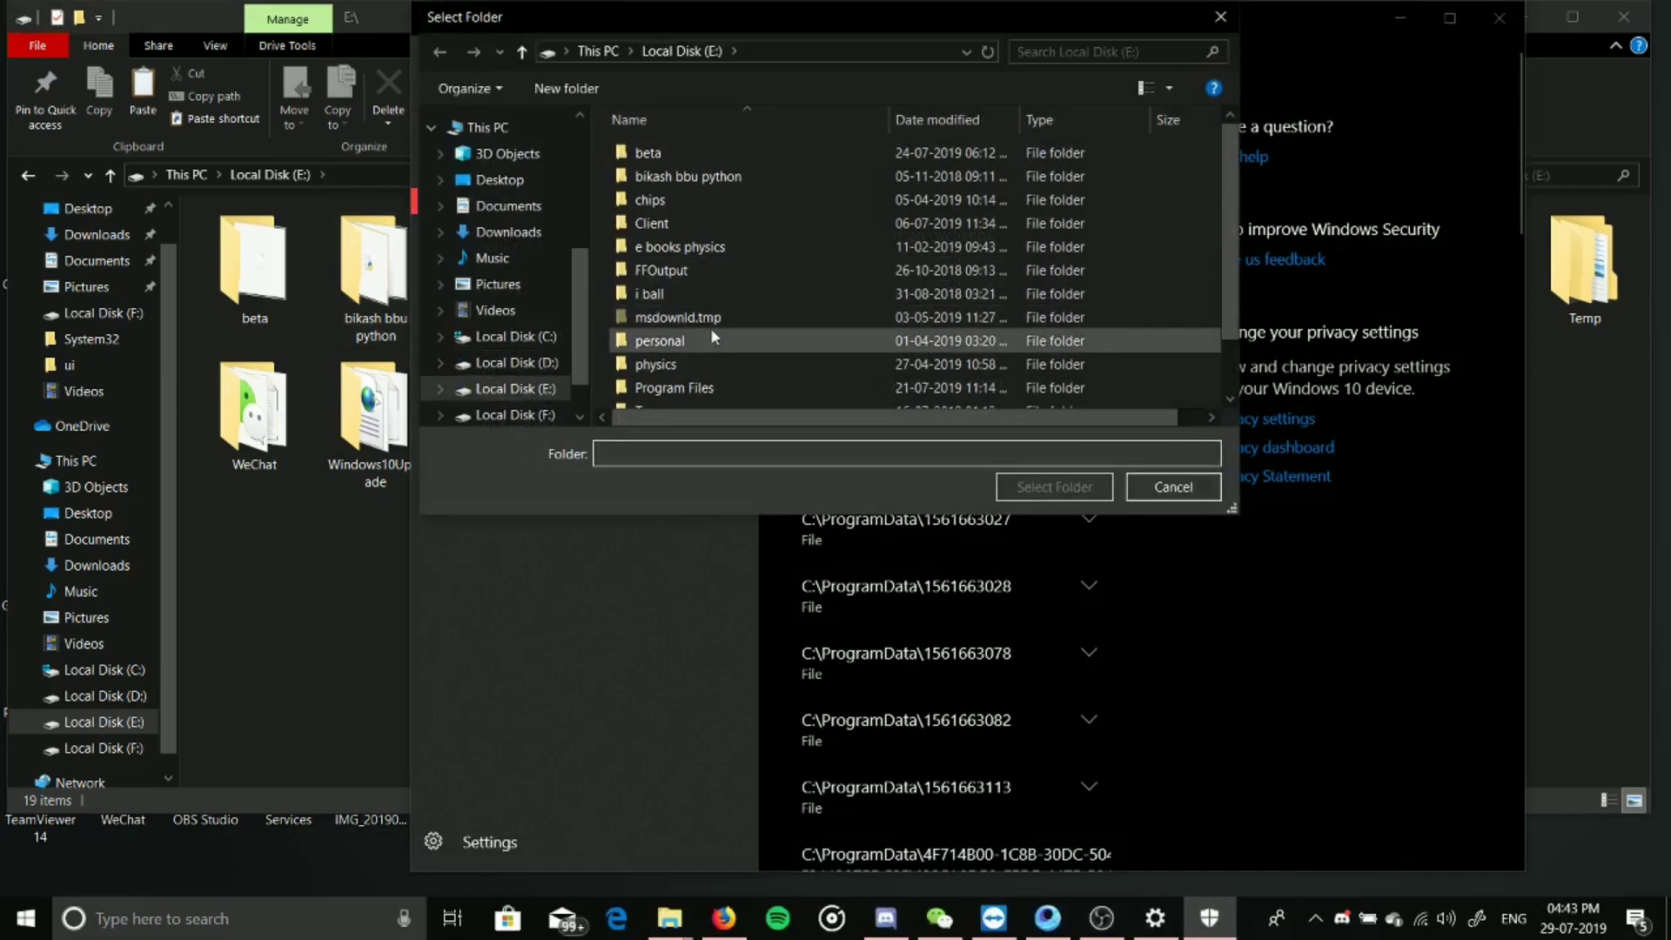
scroll(711, 327, down, 1)
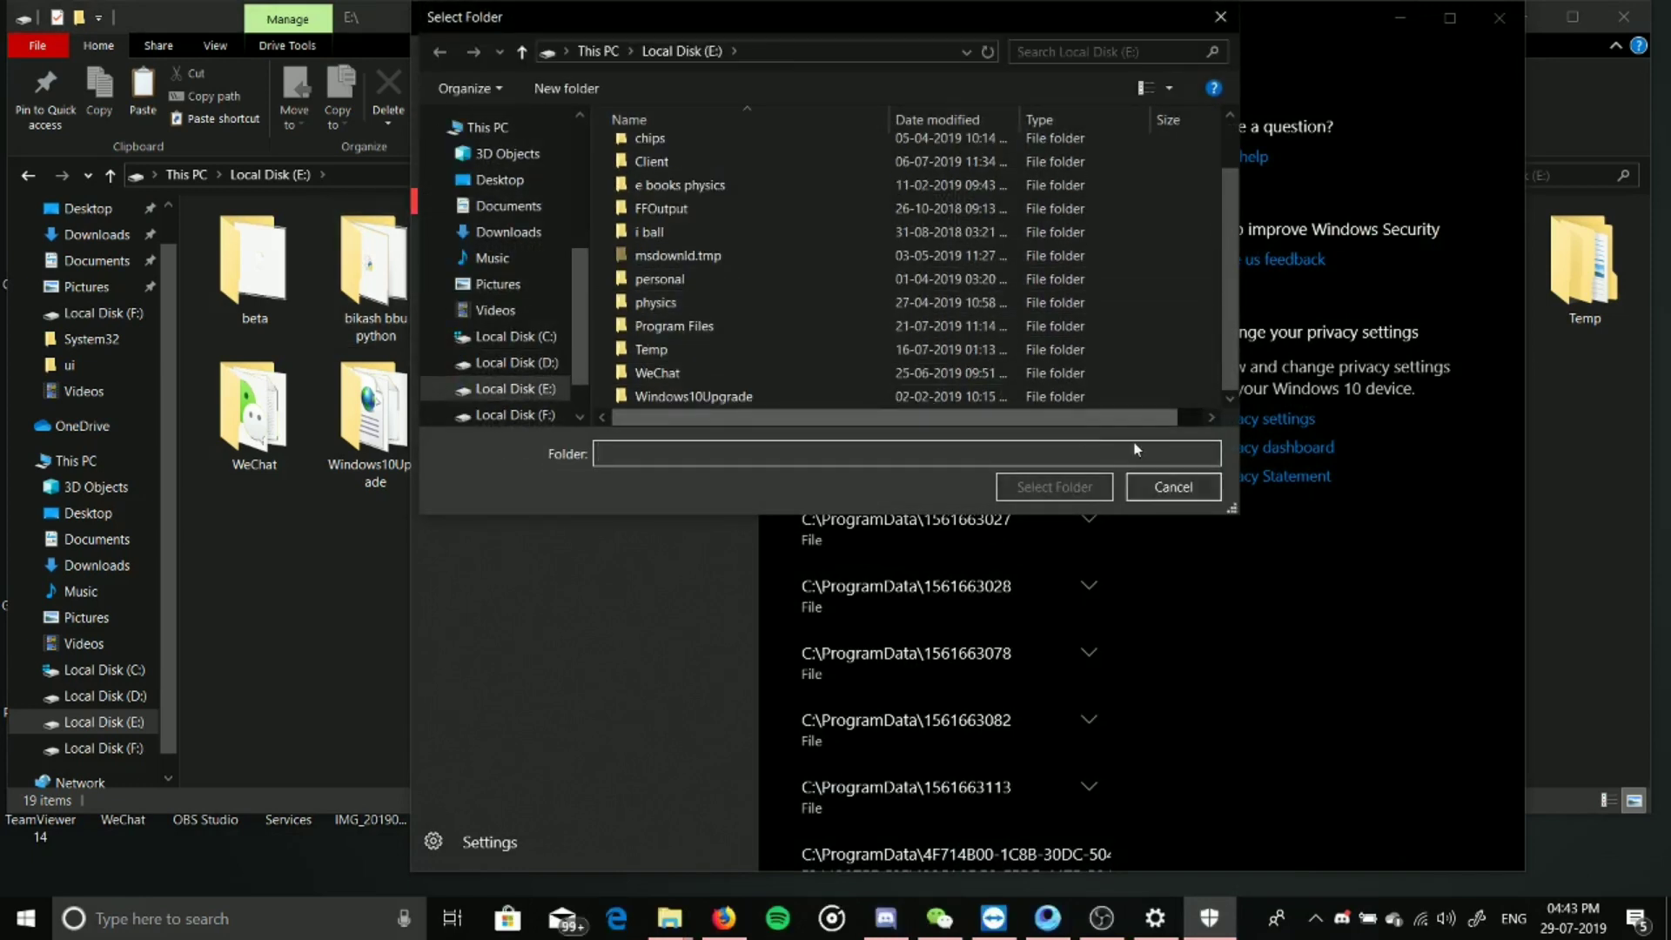
click(1168, 489)
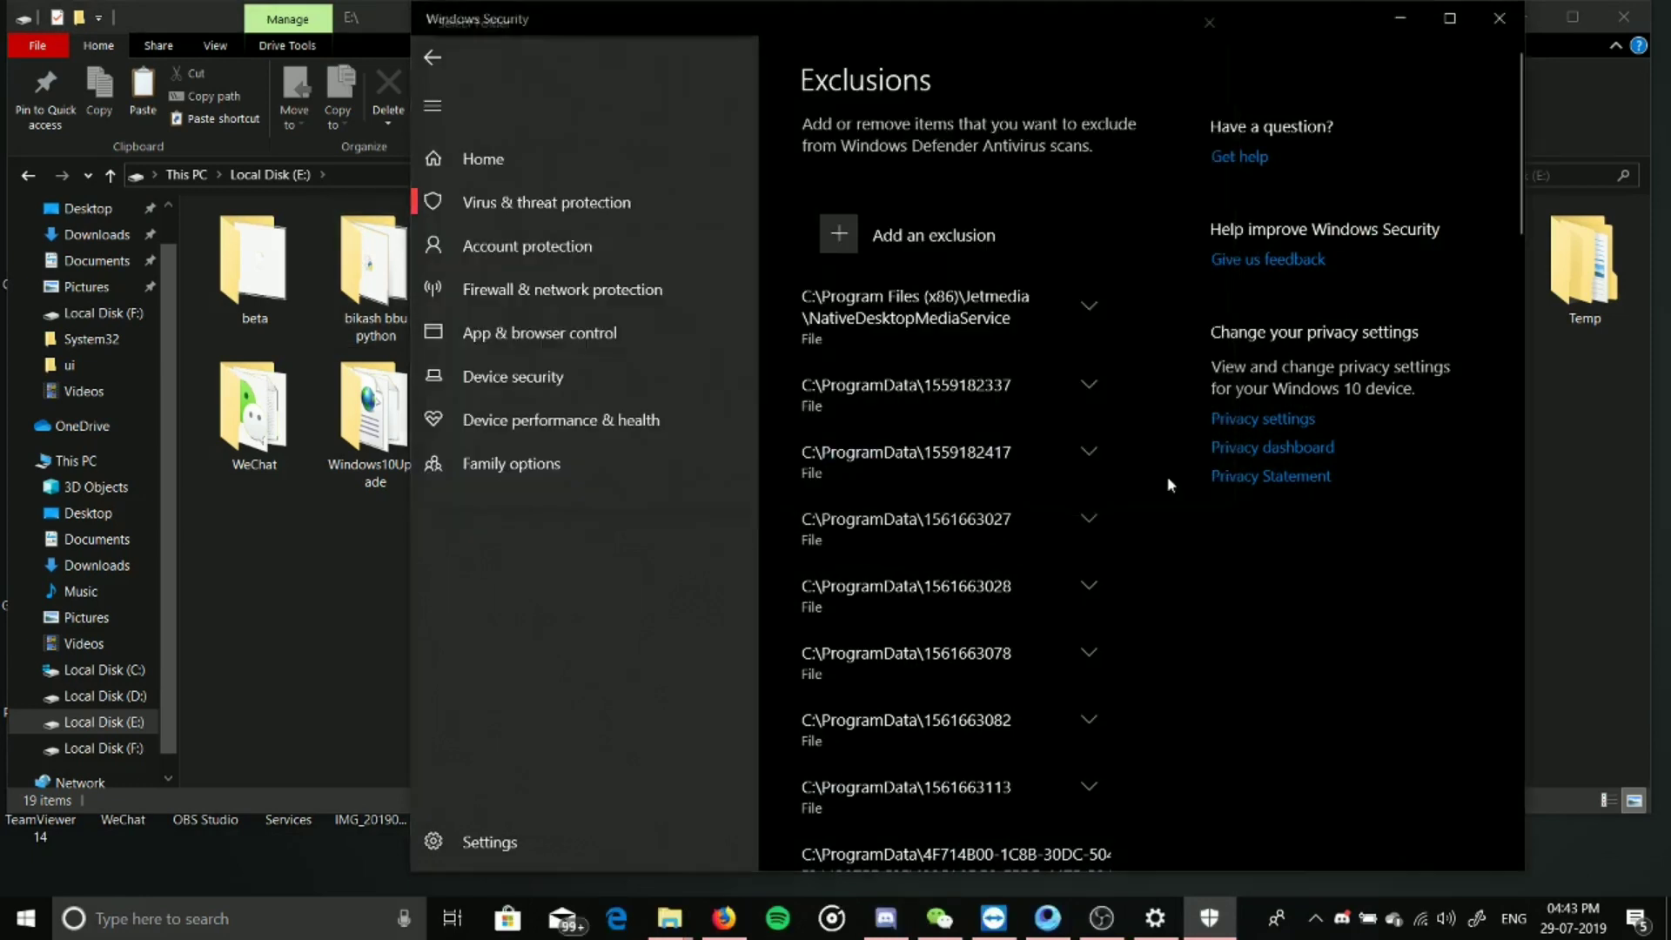
click(1395, 19)
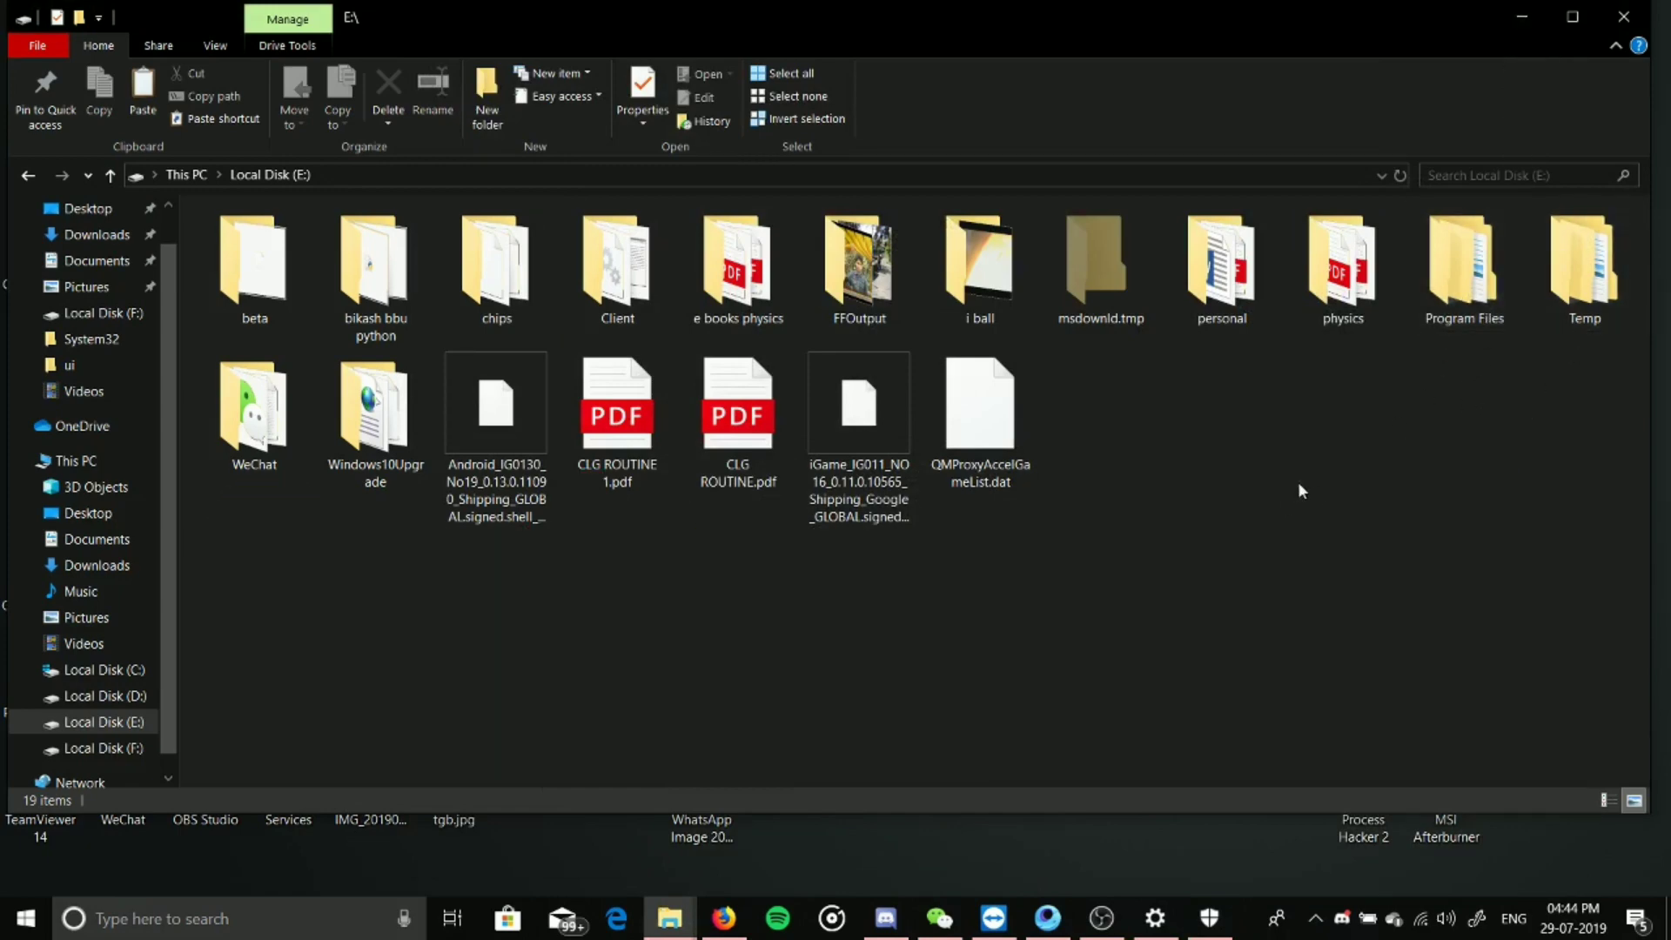
click(1522, 17)
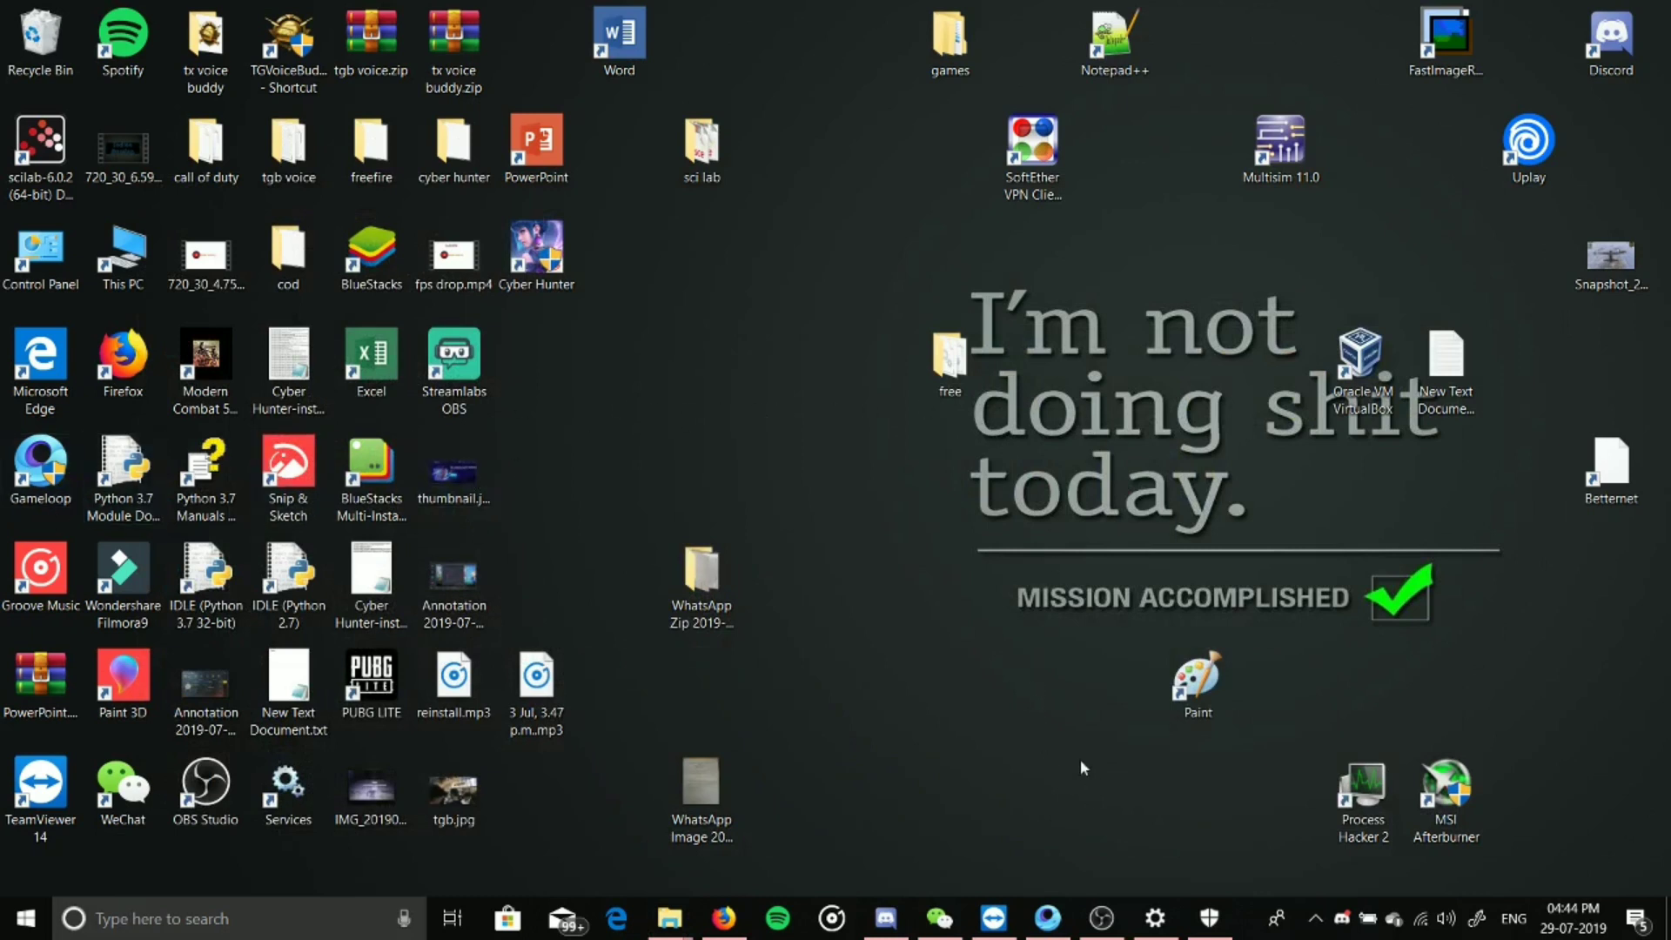
click(26, 919)
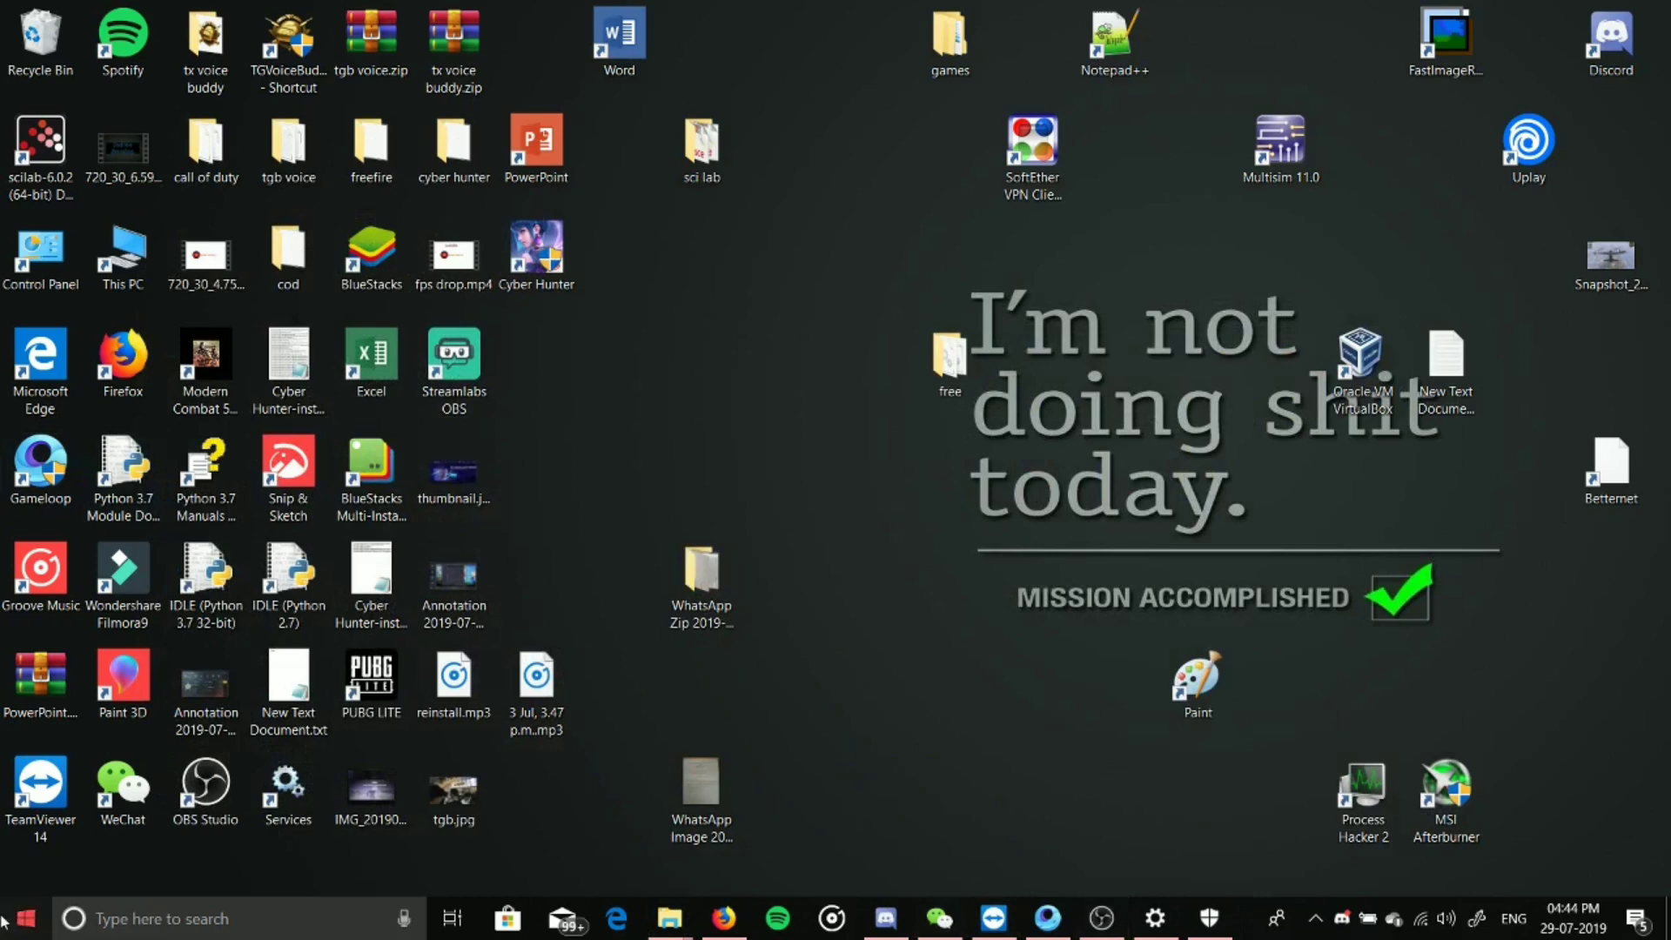
click(1350, 558)
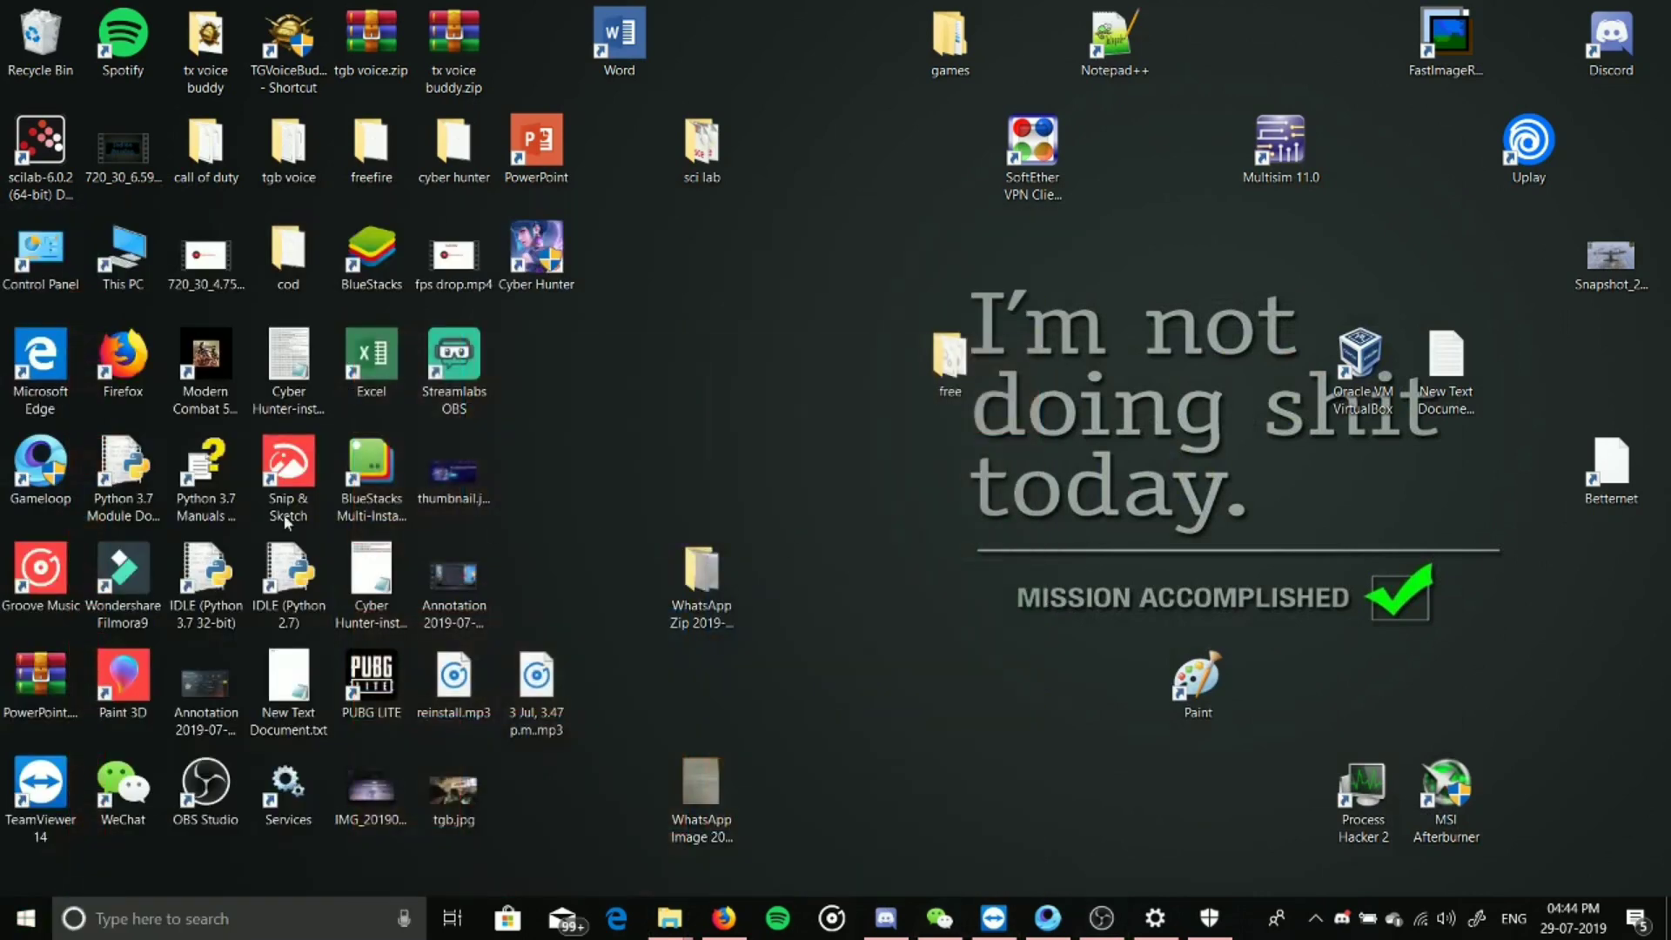
mouse_move(669, 918)
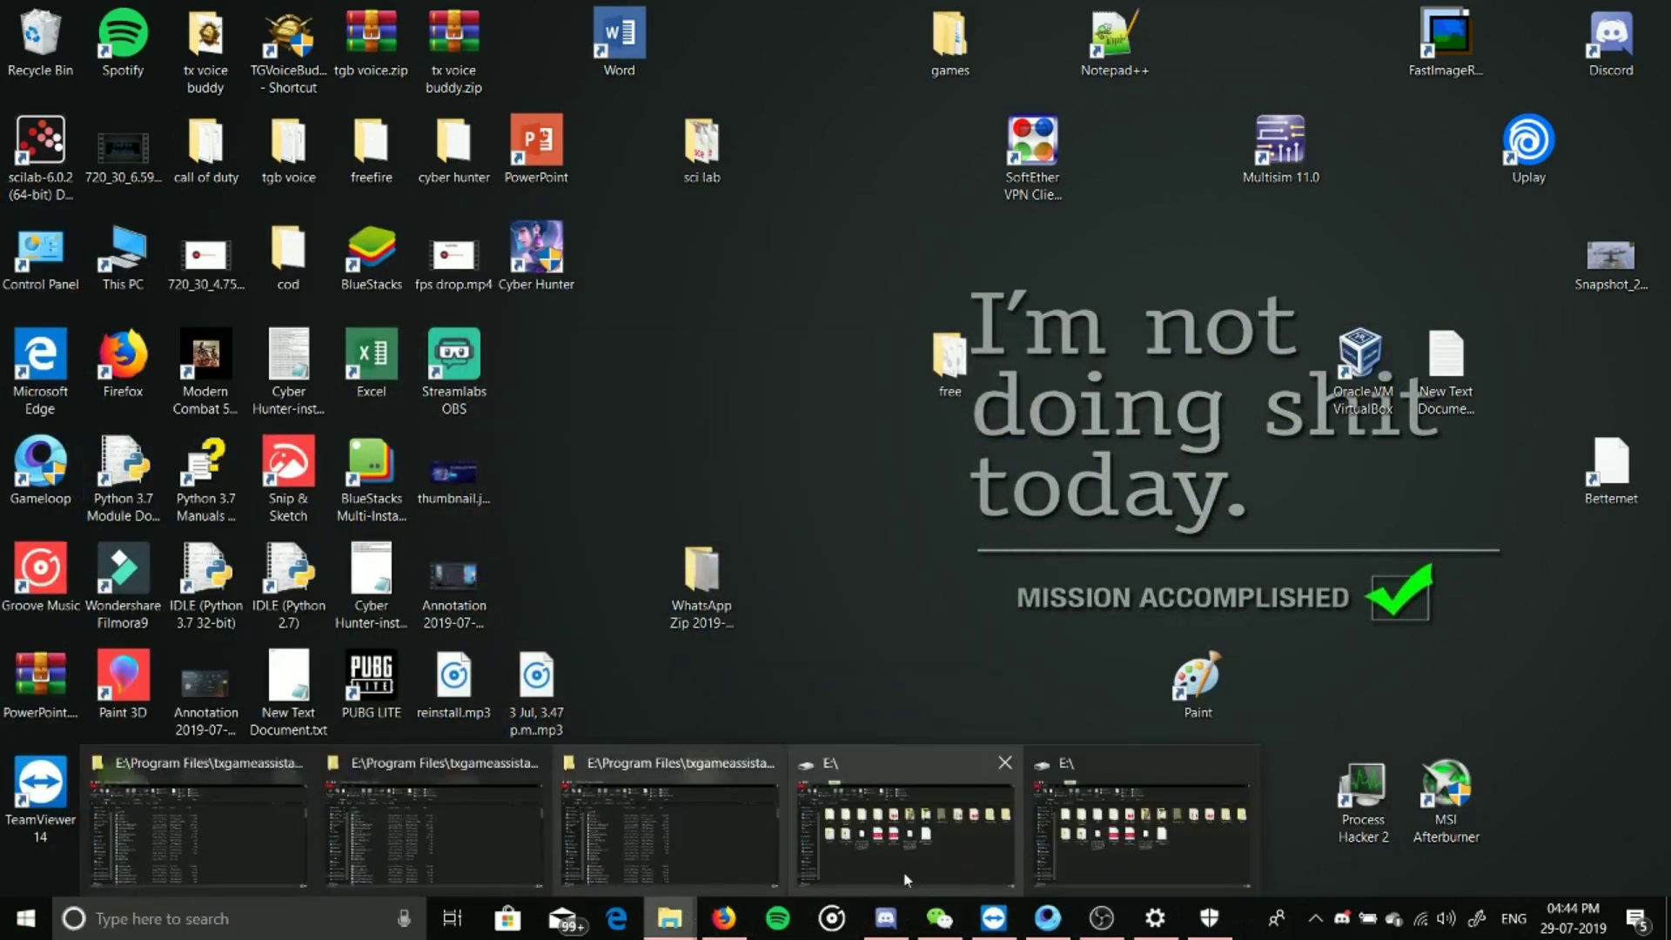
click(1133, 840)
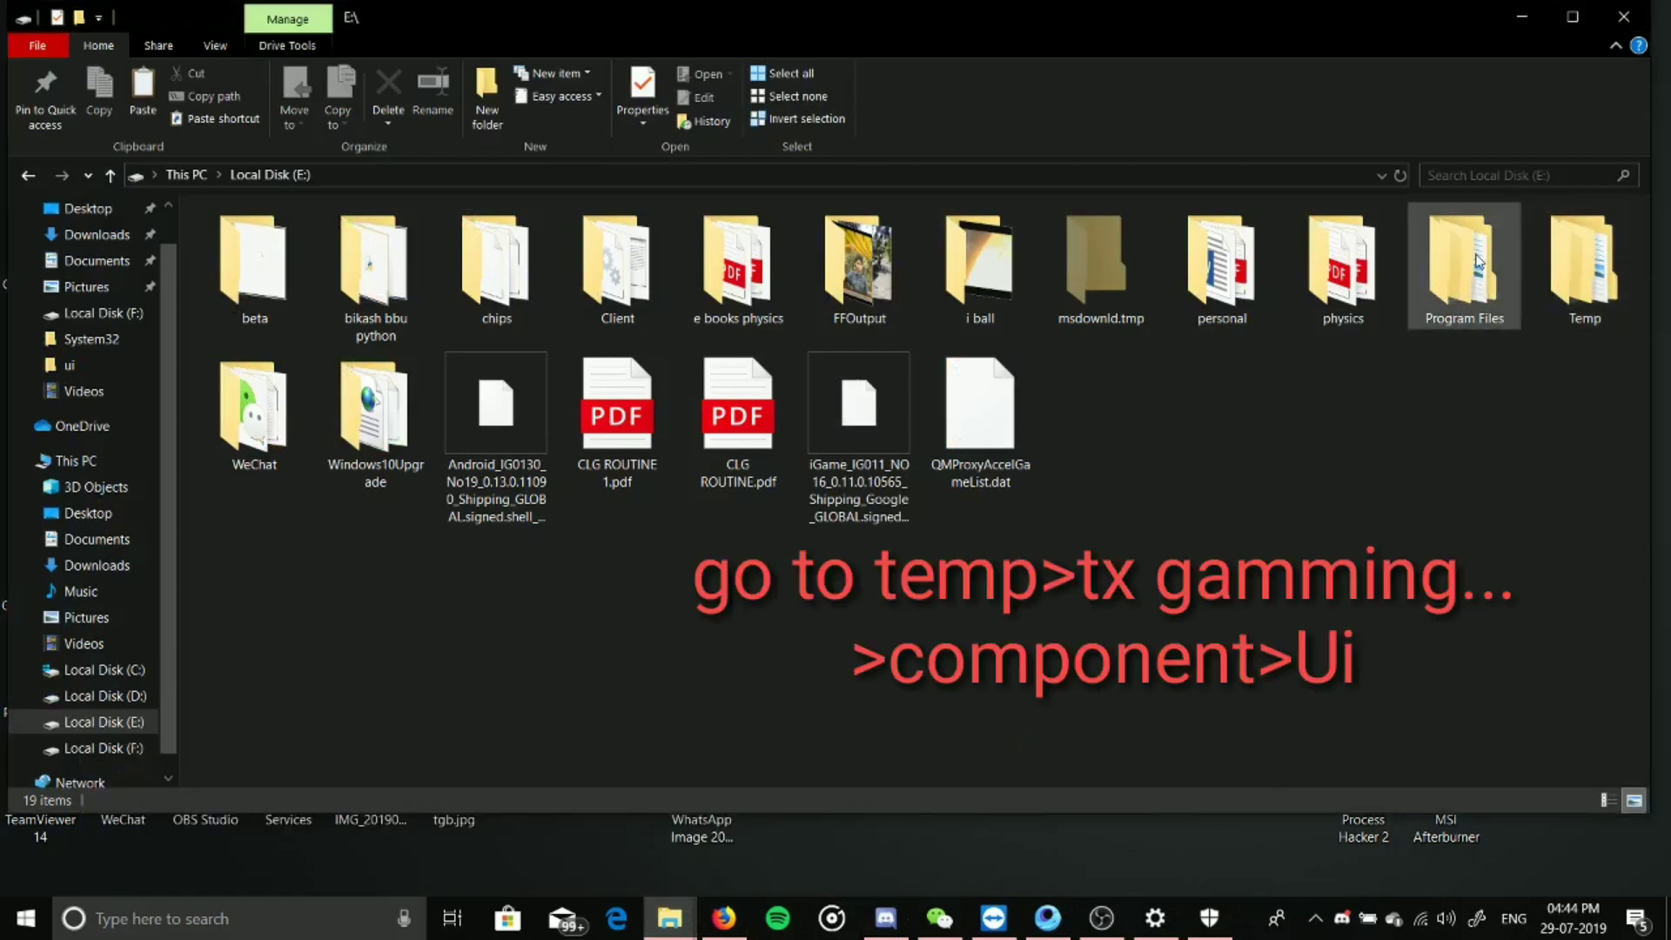
Open Temp, then TxGameDownload, Component, UI and Setup in turn.
drag(1438, 346, 1599, 284)
click(1539, 411)
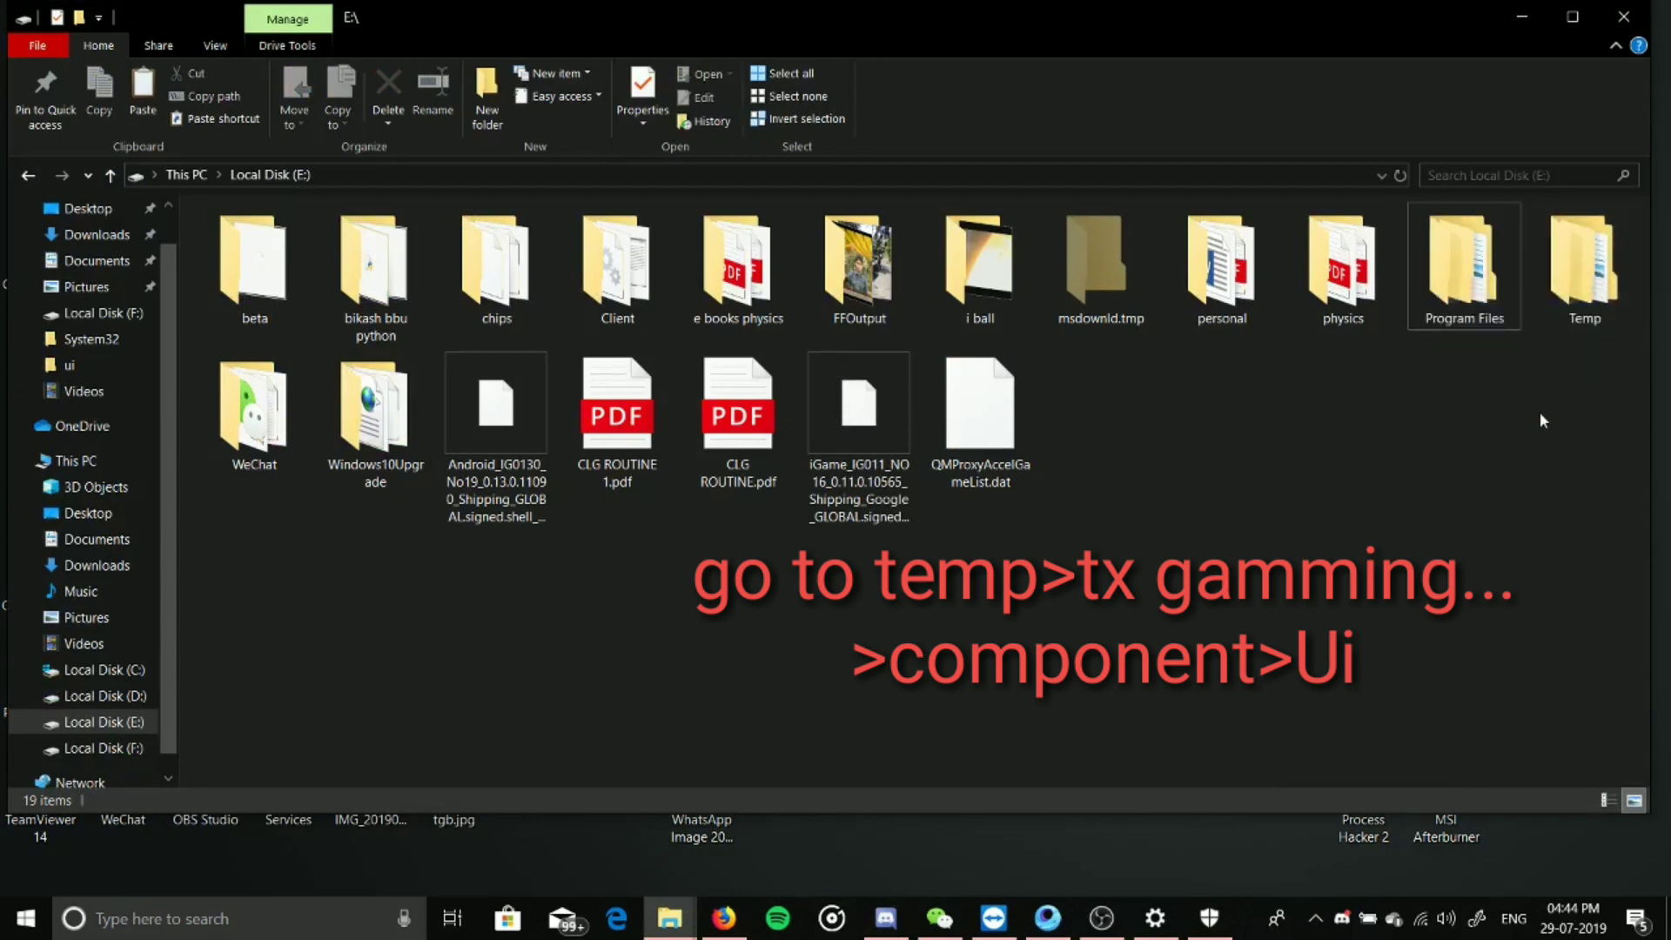
double_click(1564, 297)
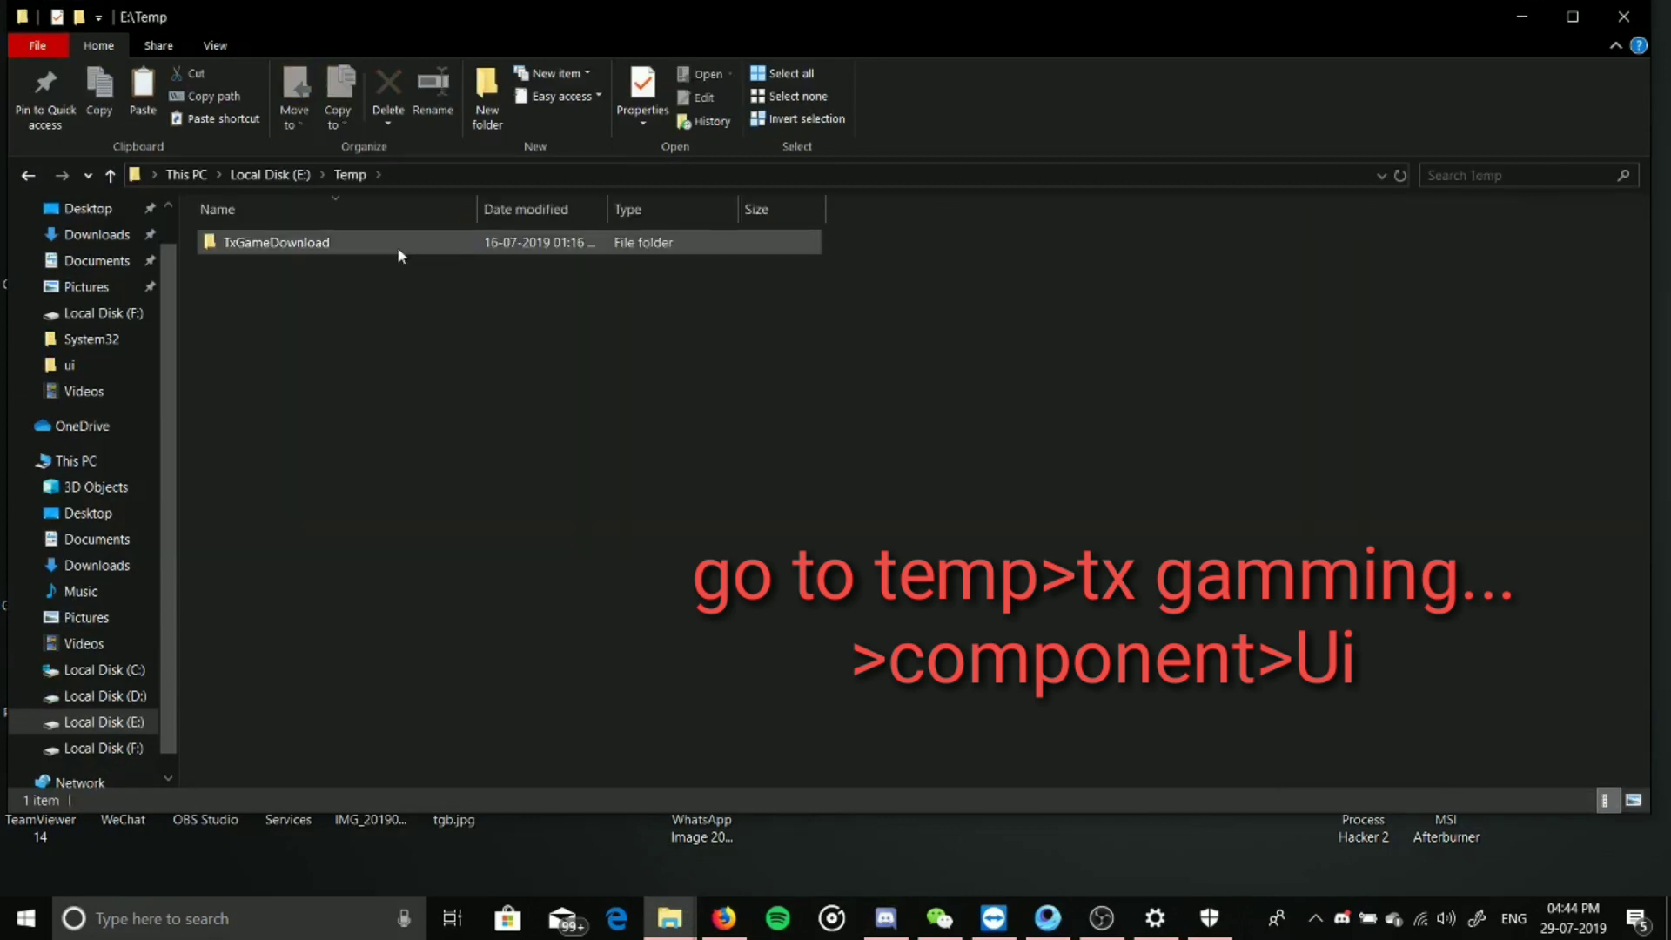
double_click(393, 245)
double_click(352, 264)
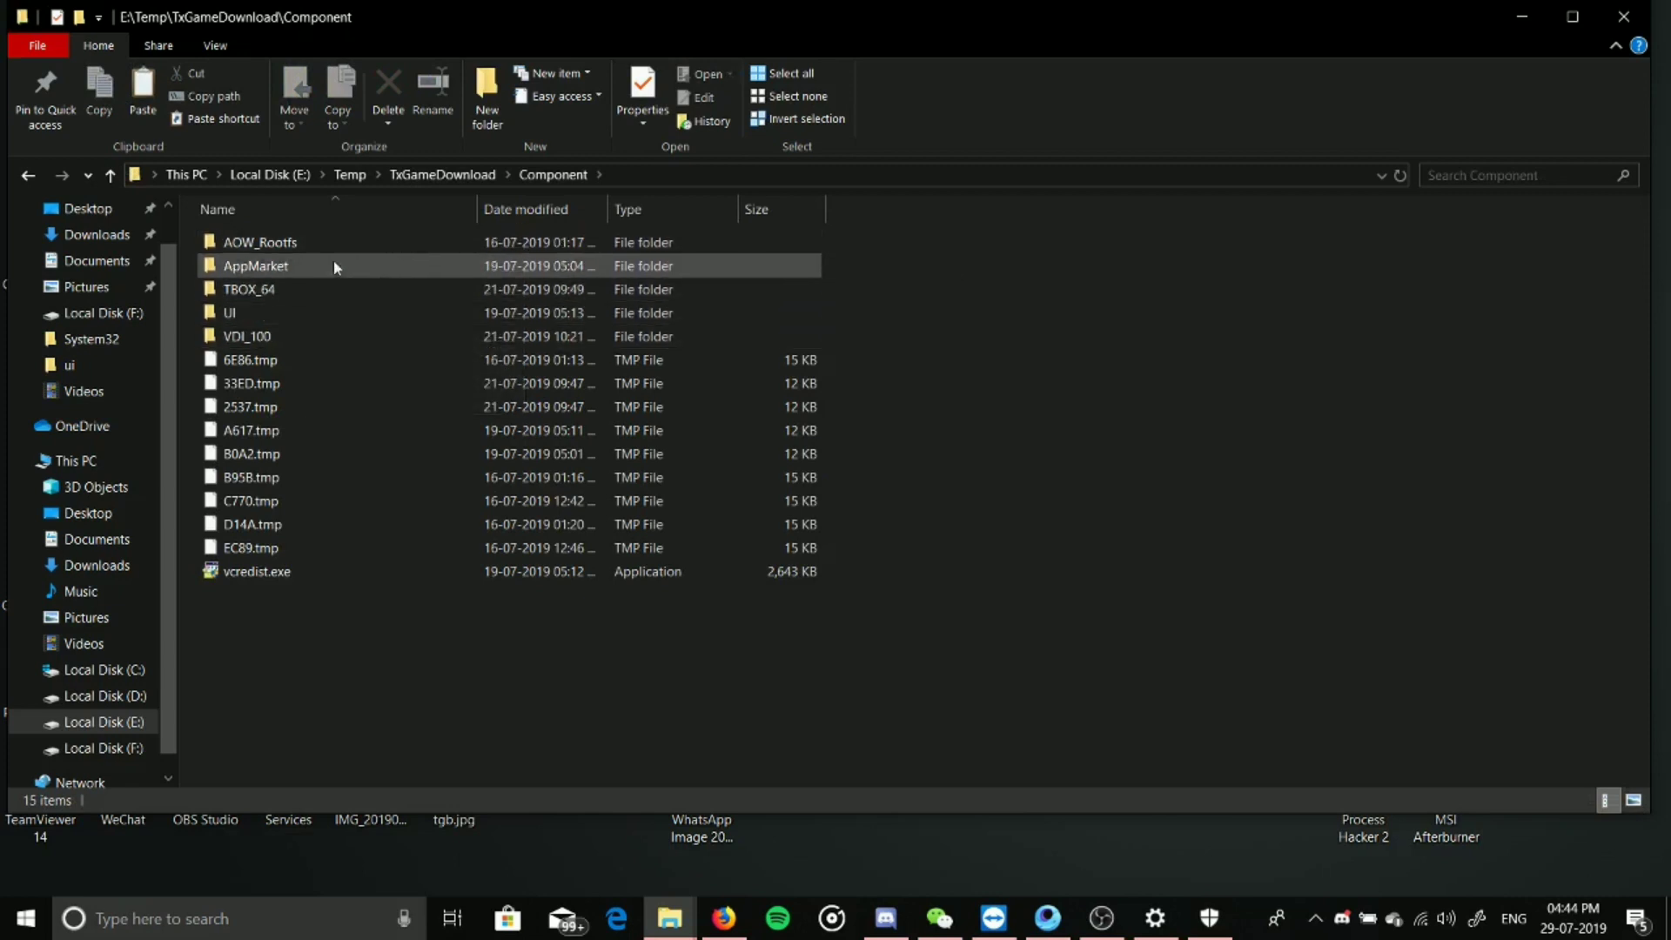
double_click(309, 309)
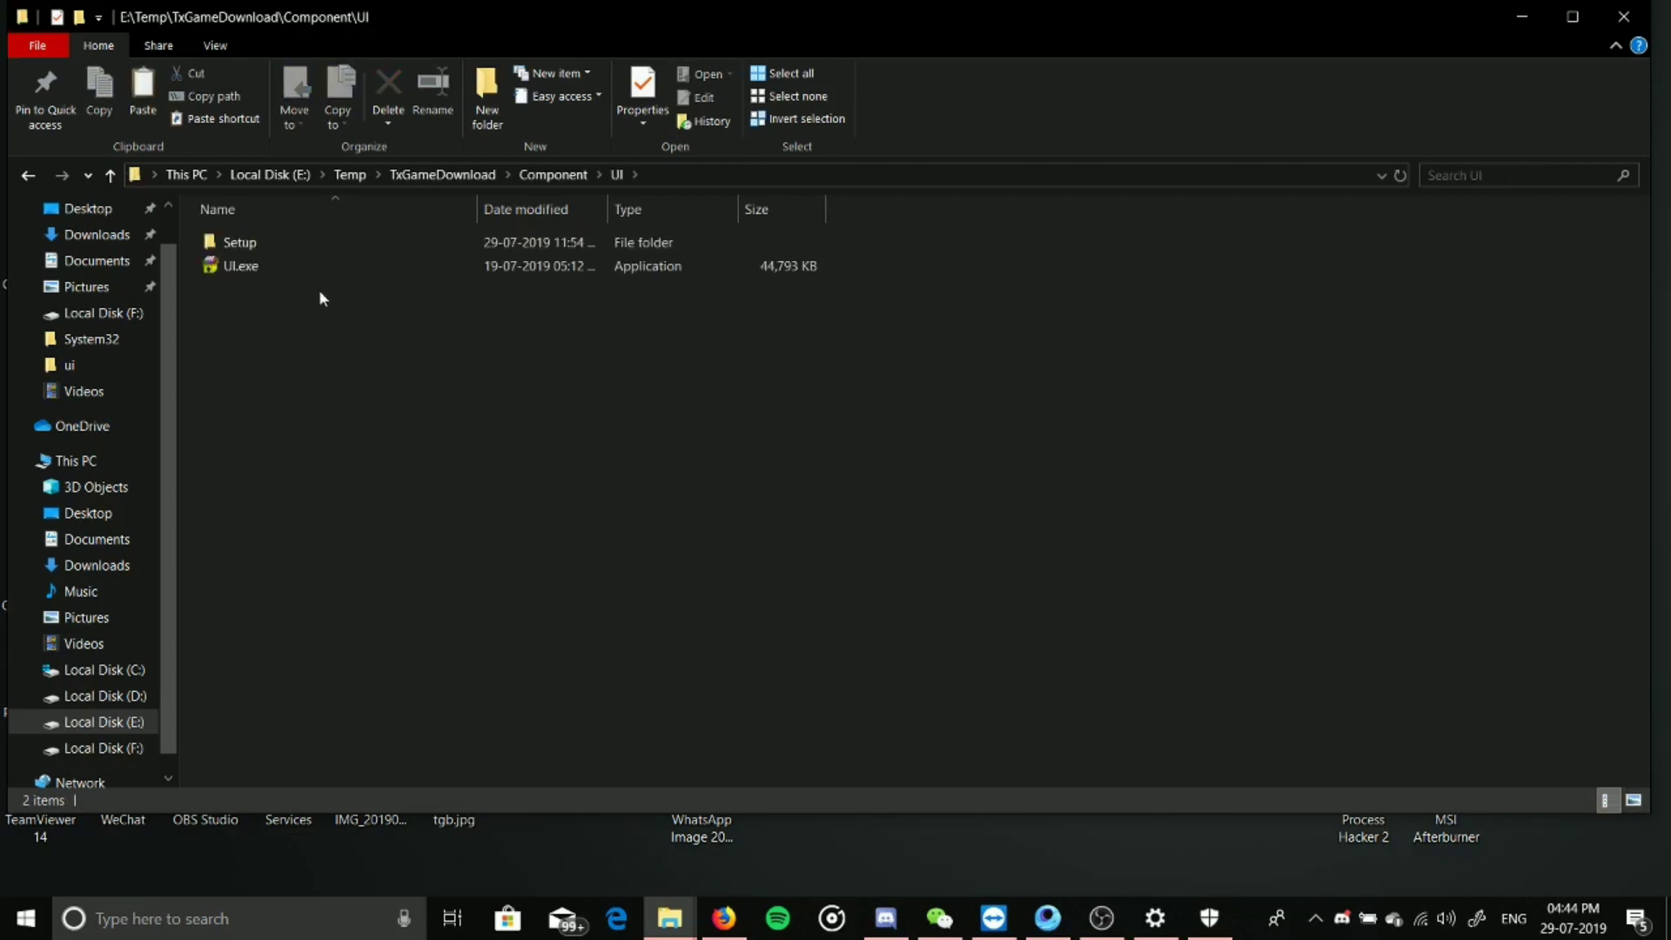
double_click(366, 244)
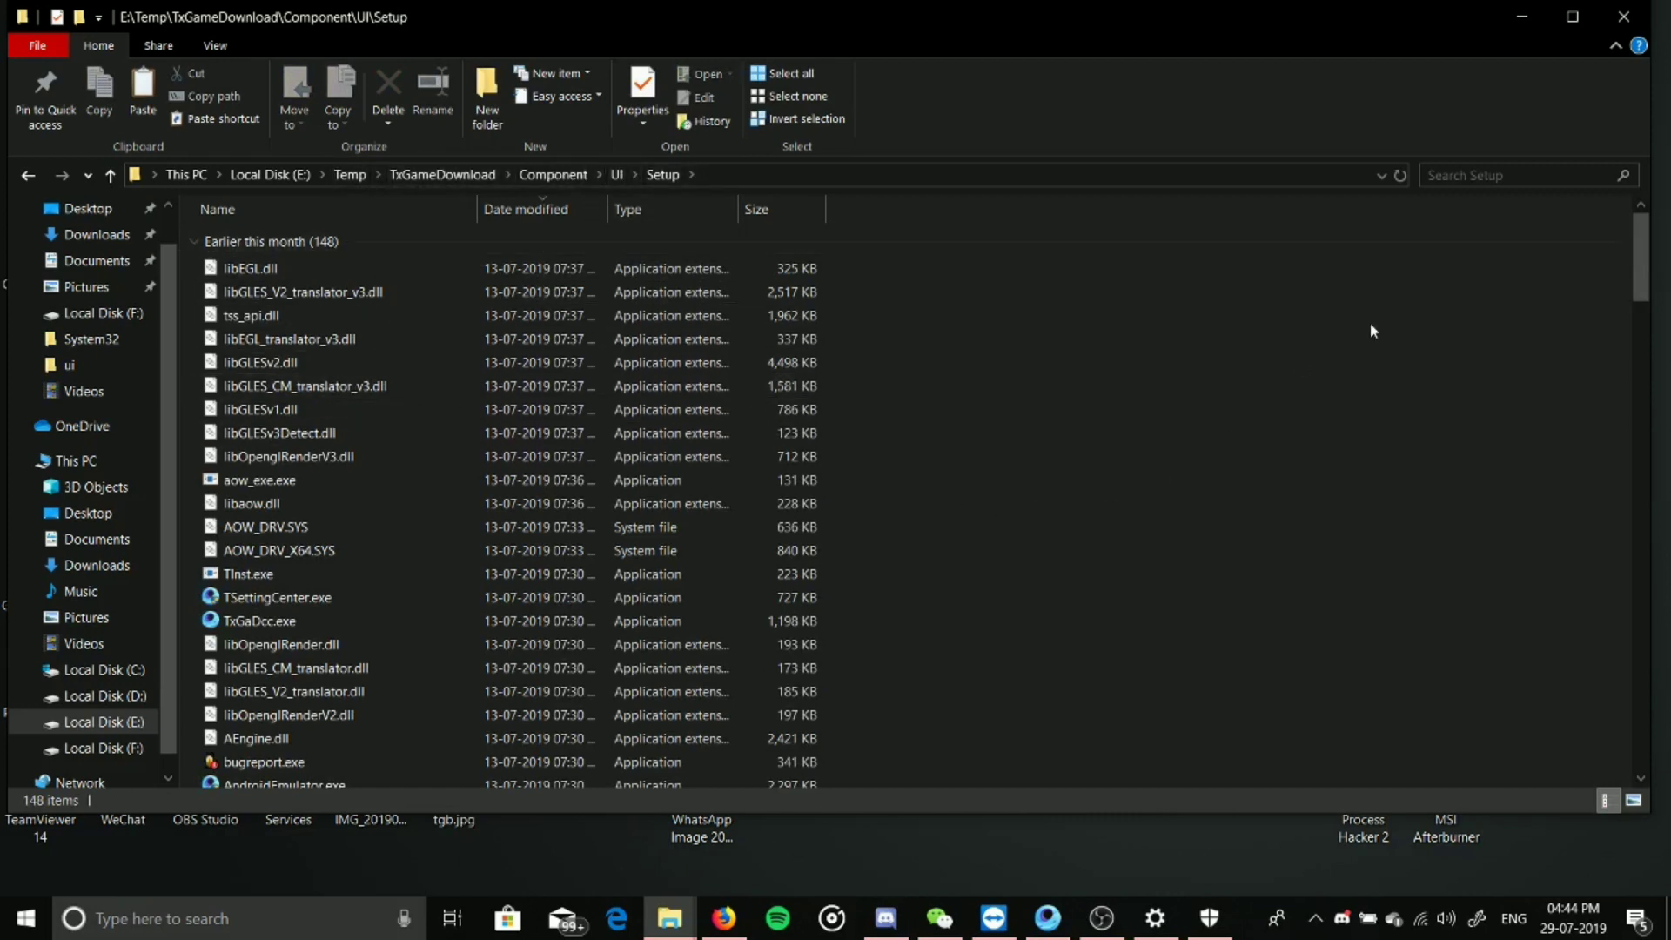
Search the Setup folder for 'aow' and copy aow_exe.exe from the results.
key(ctrl+e)
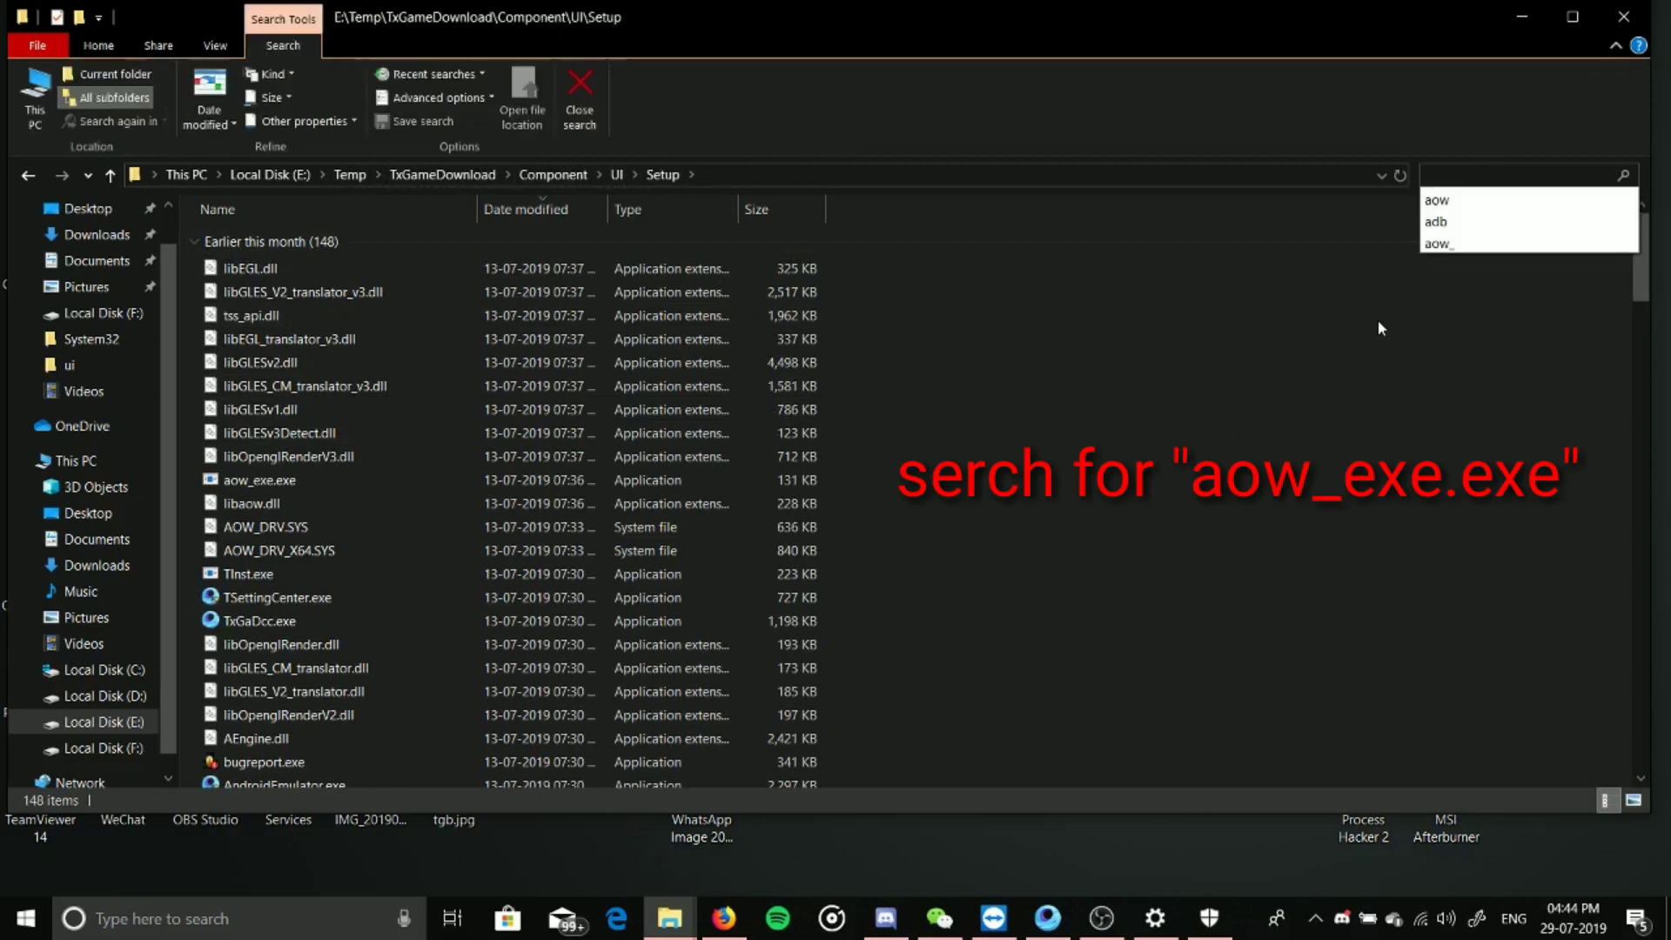
key(Down)
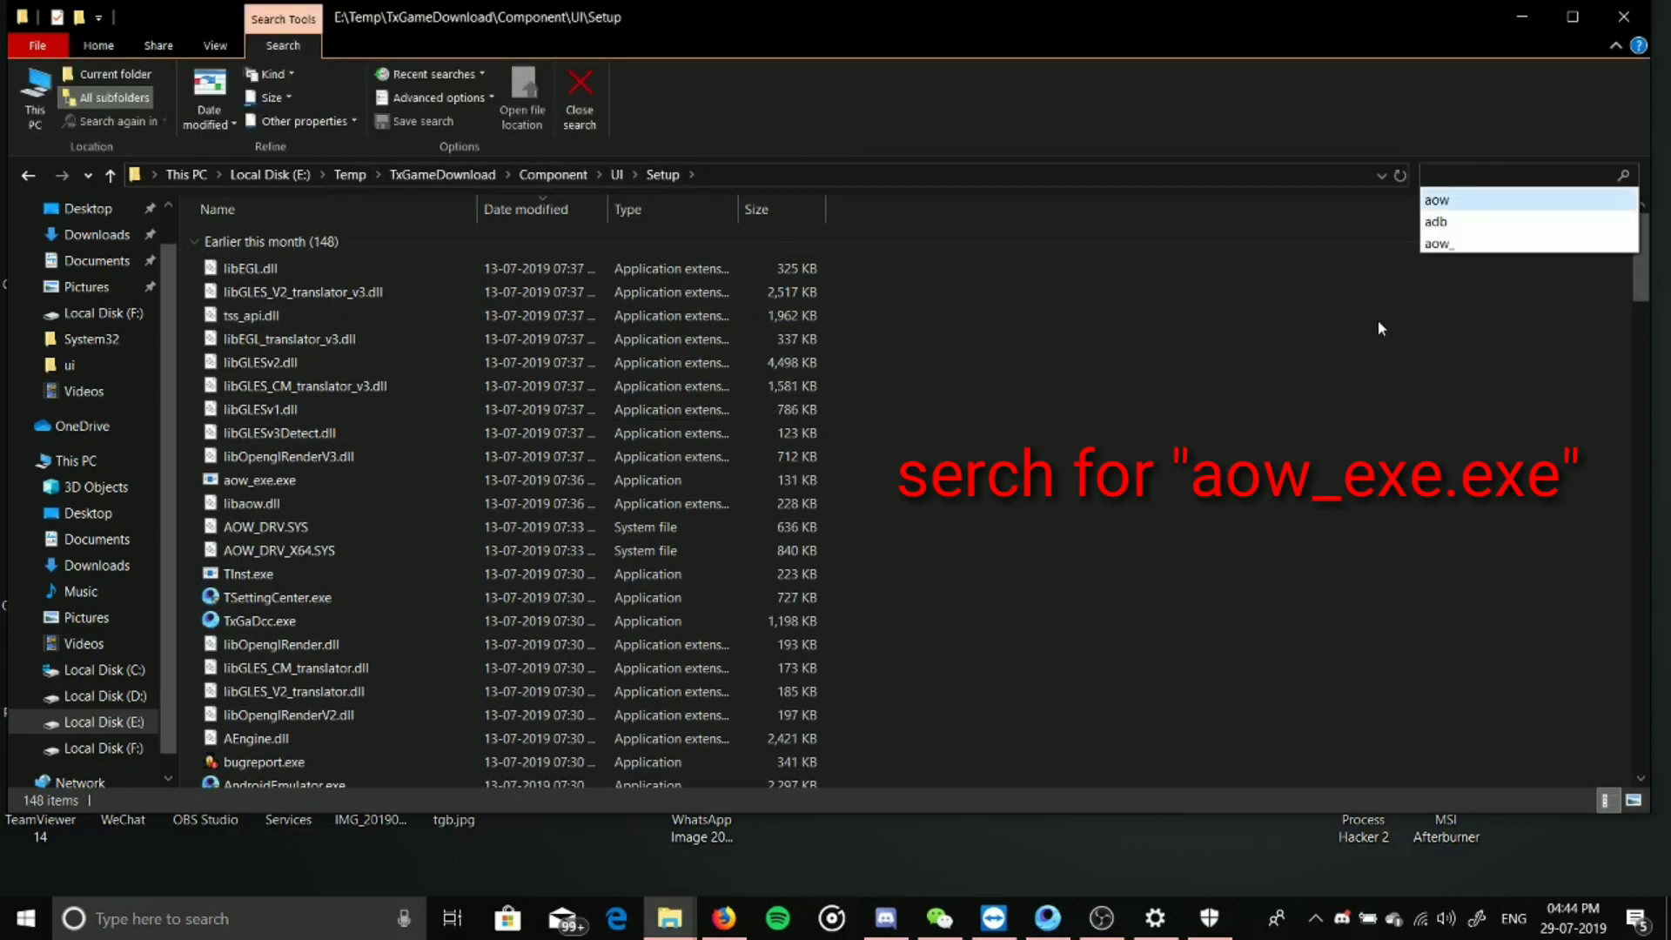
text(aow)
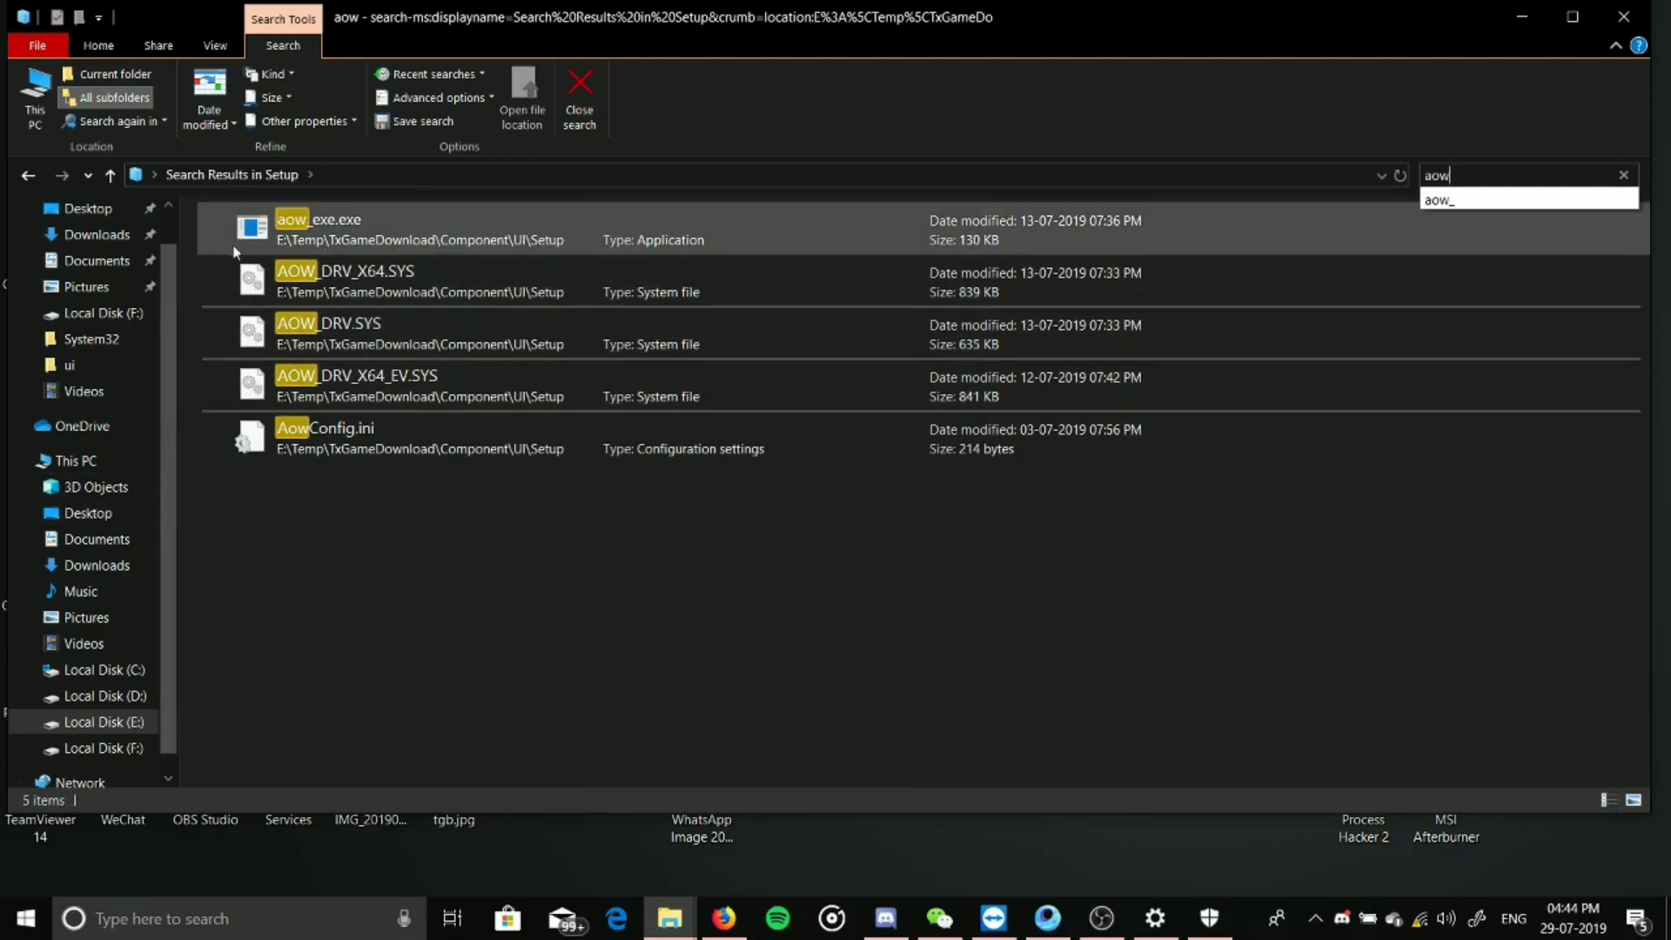
right_click(261, 217)
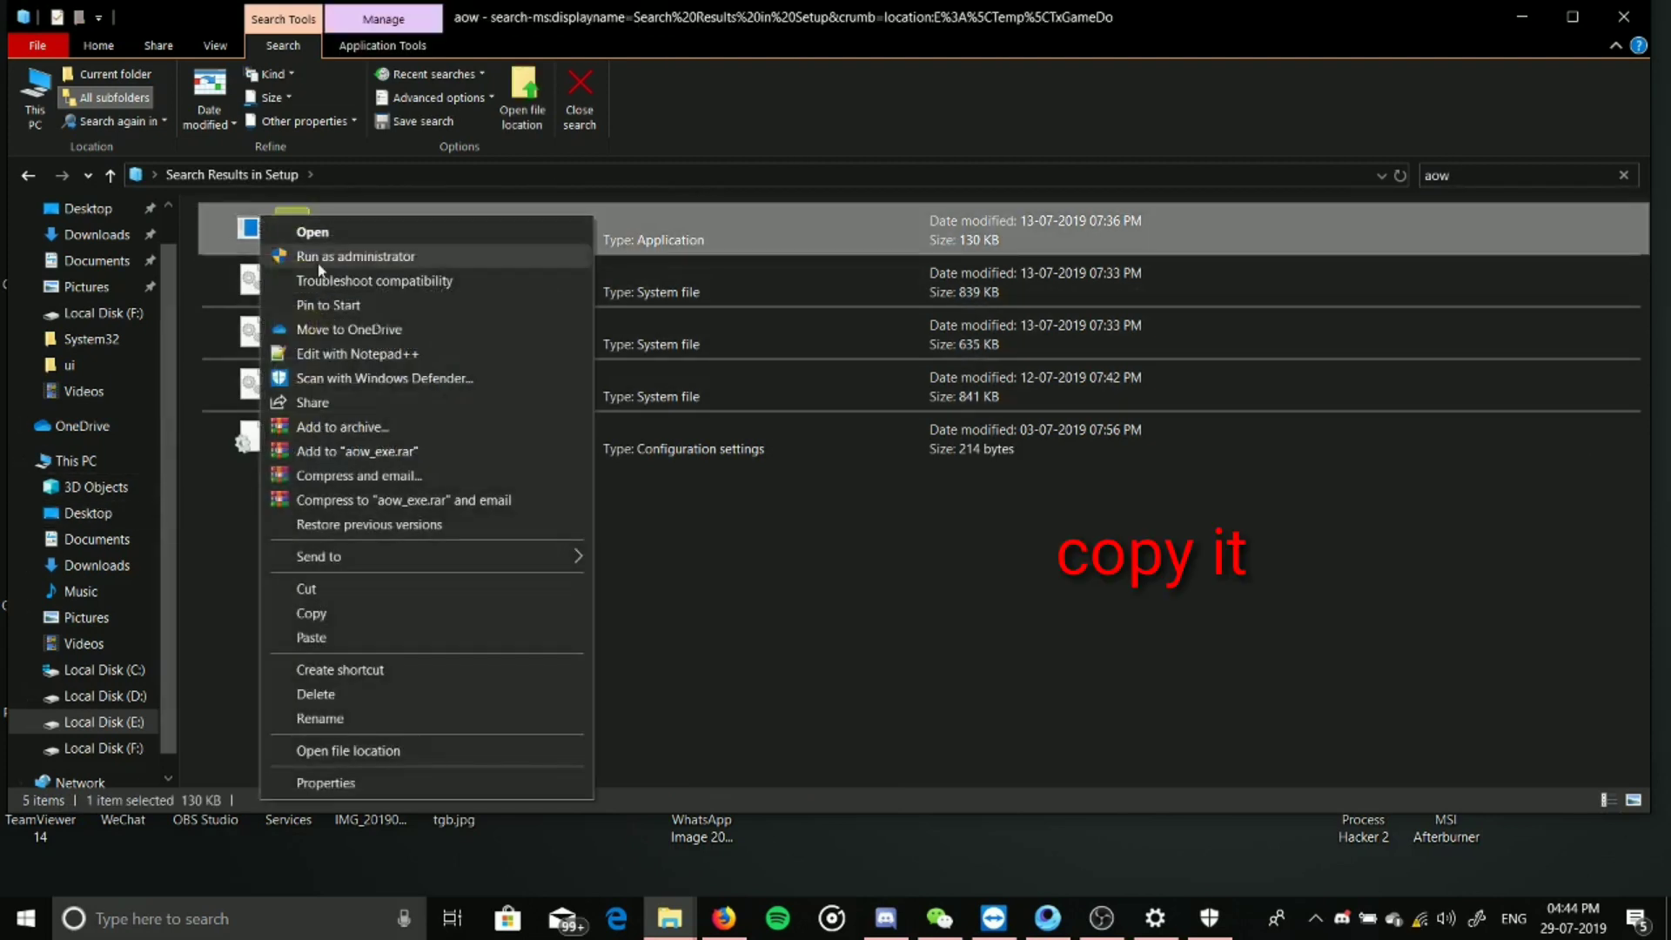
click(378, 614)
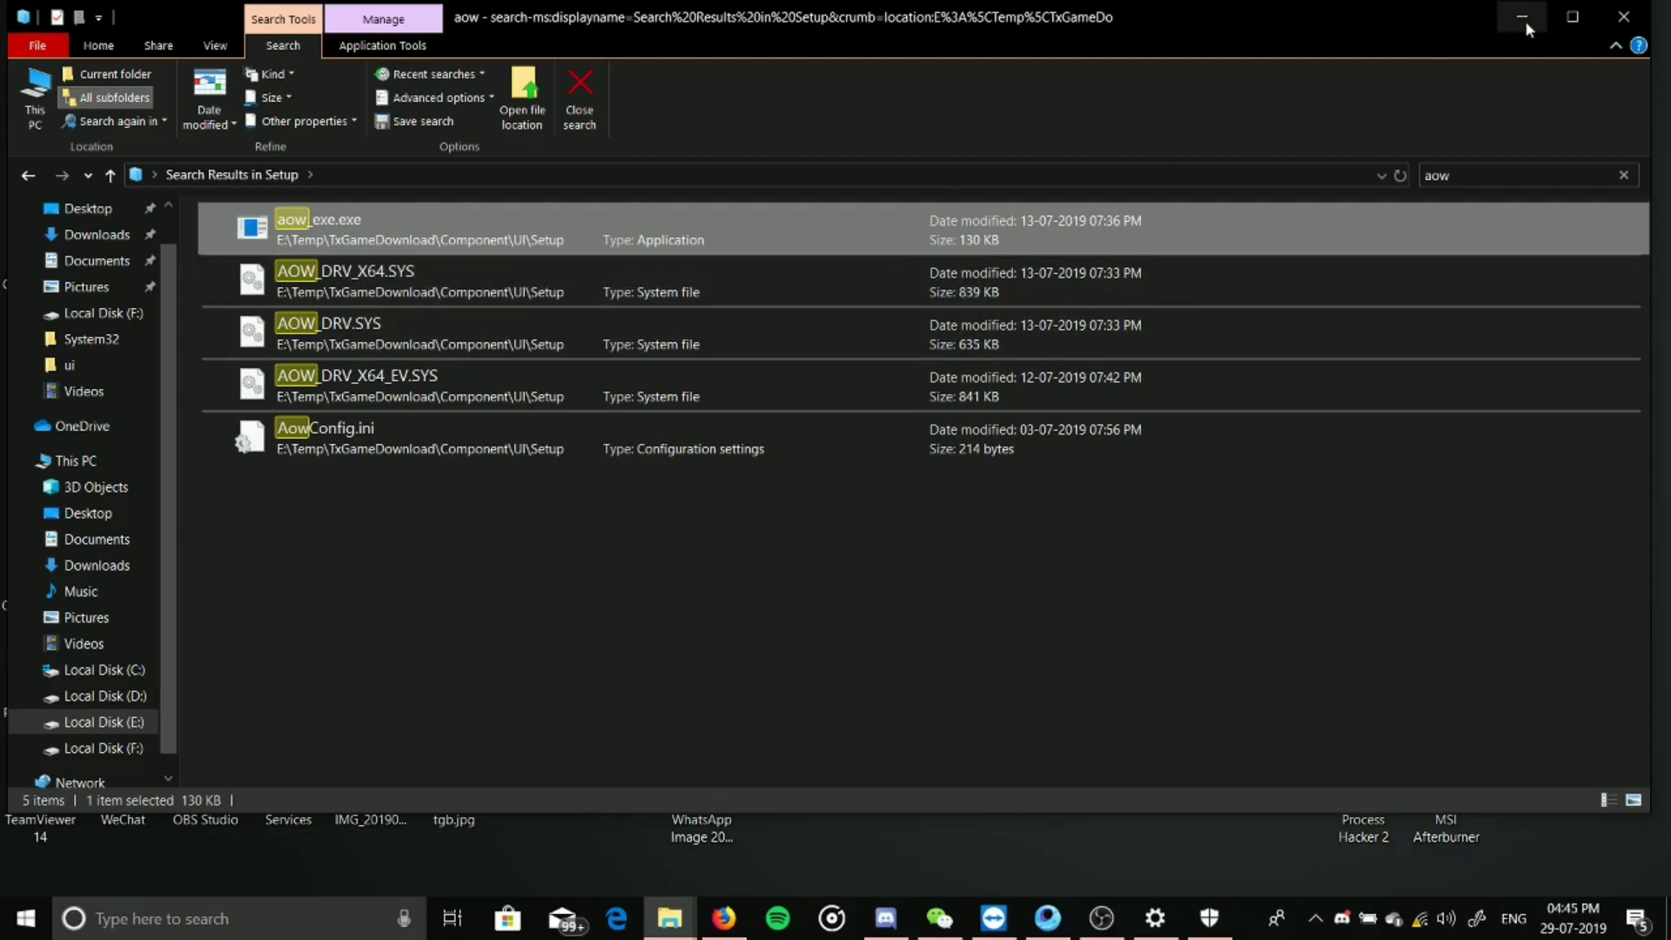
Leave the search, return to Local Disk (E:), and open Program Files\txgameassistant\ui.
click(106, 177)
click(87, 251)
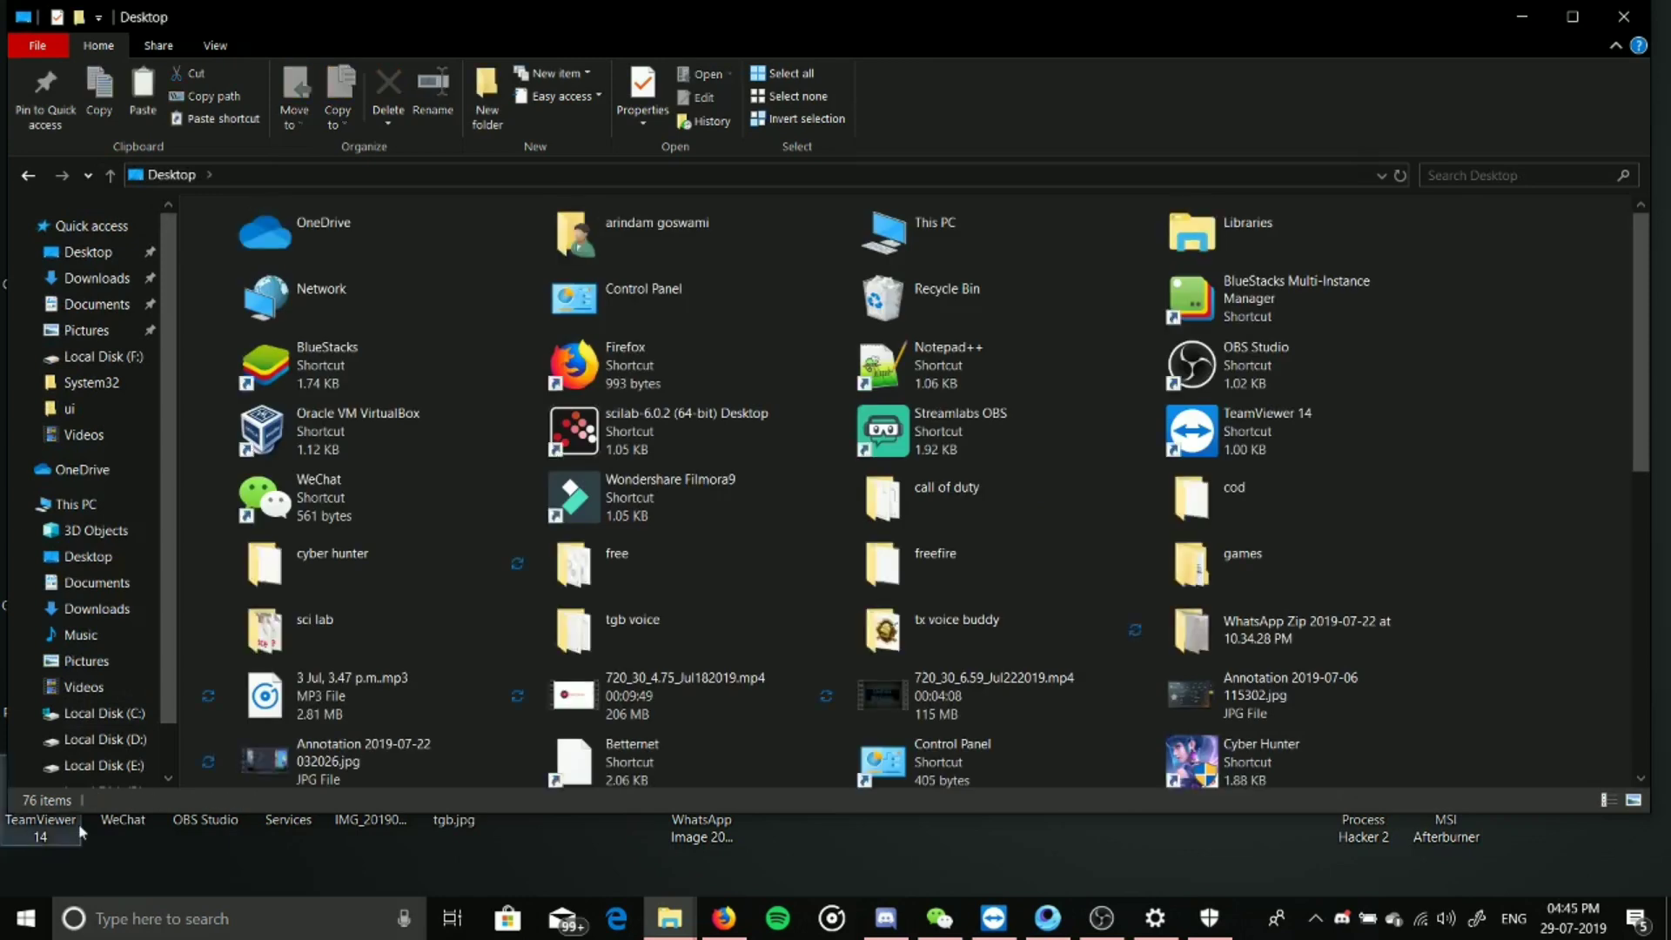
click(103, 766)
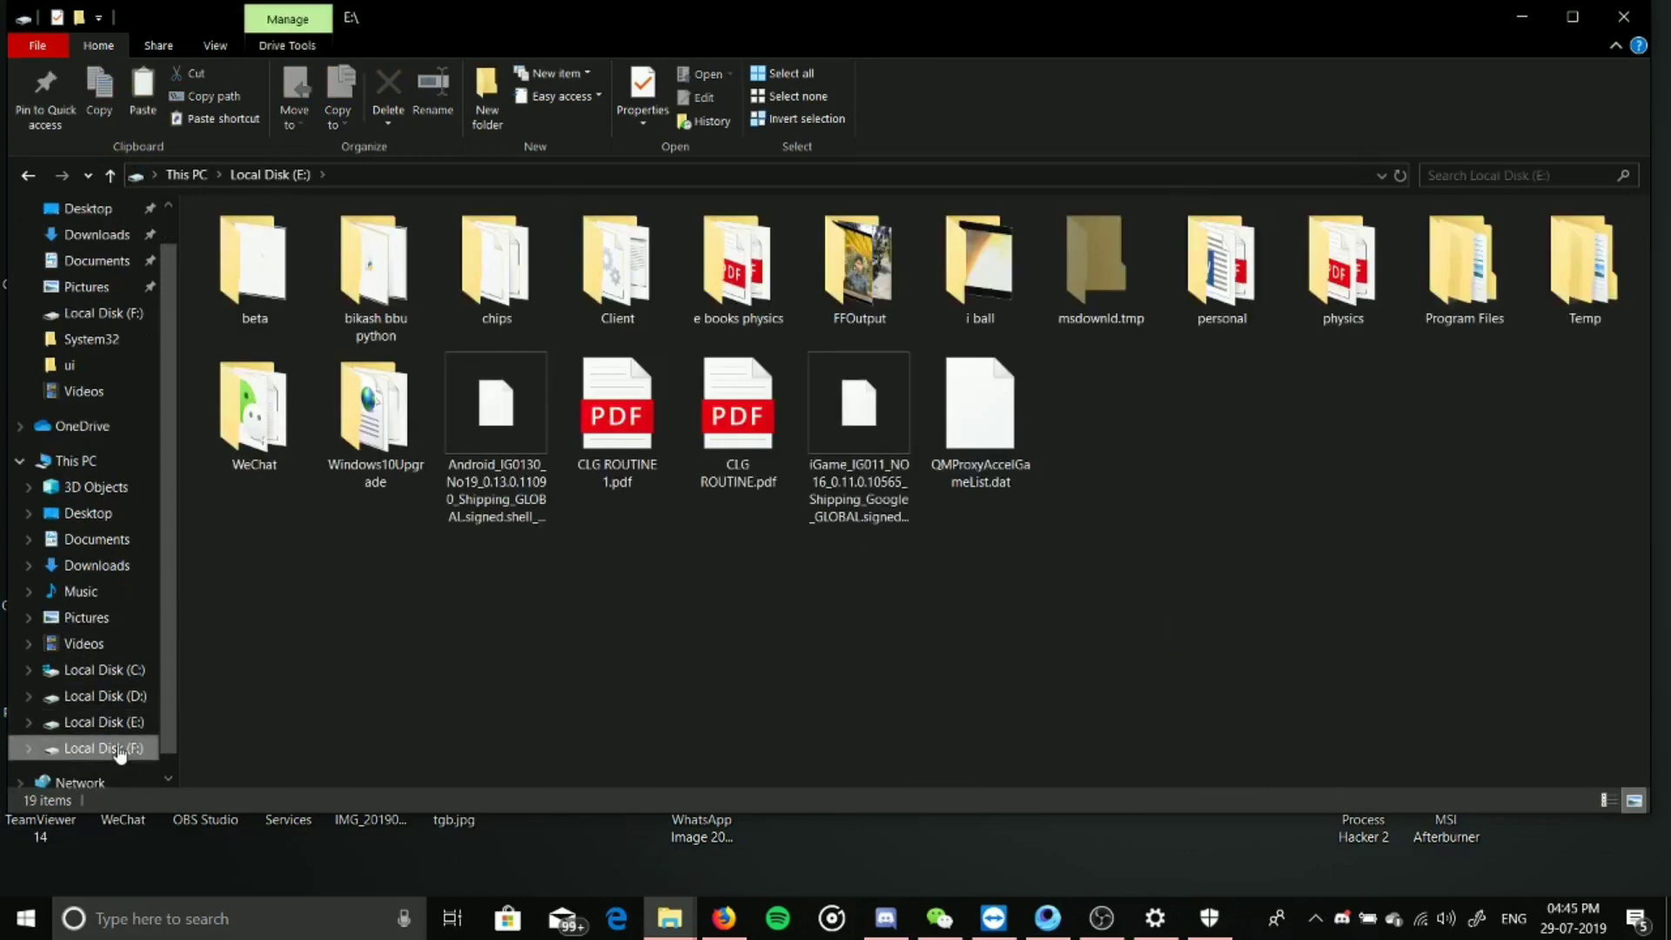
click(120, 749)
click(103, 722)
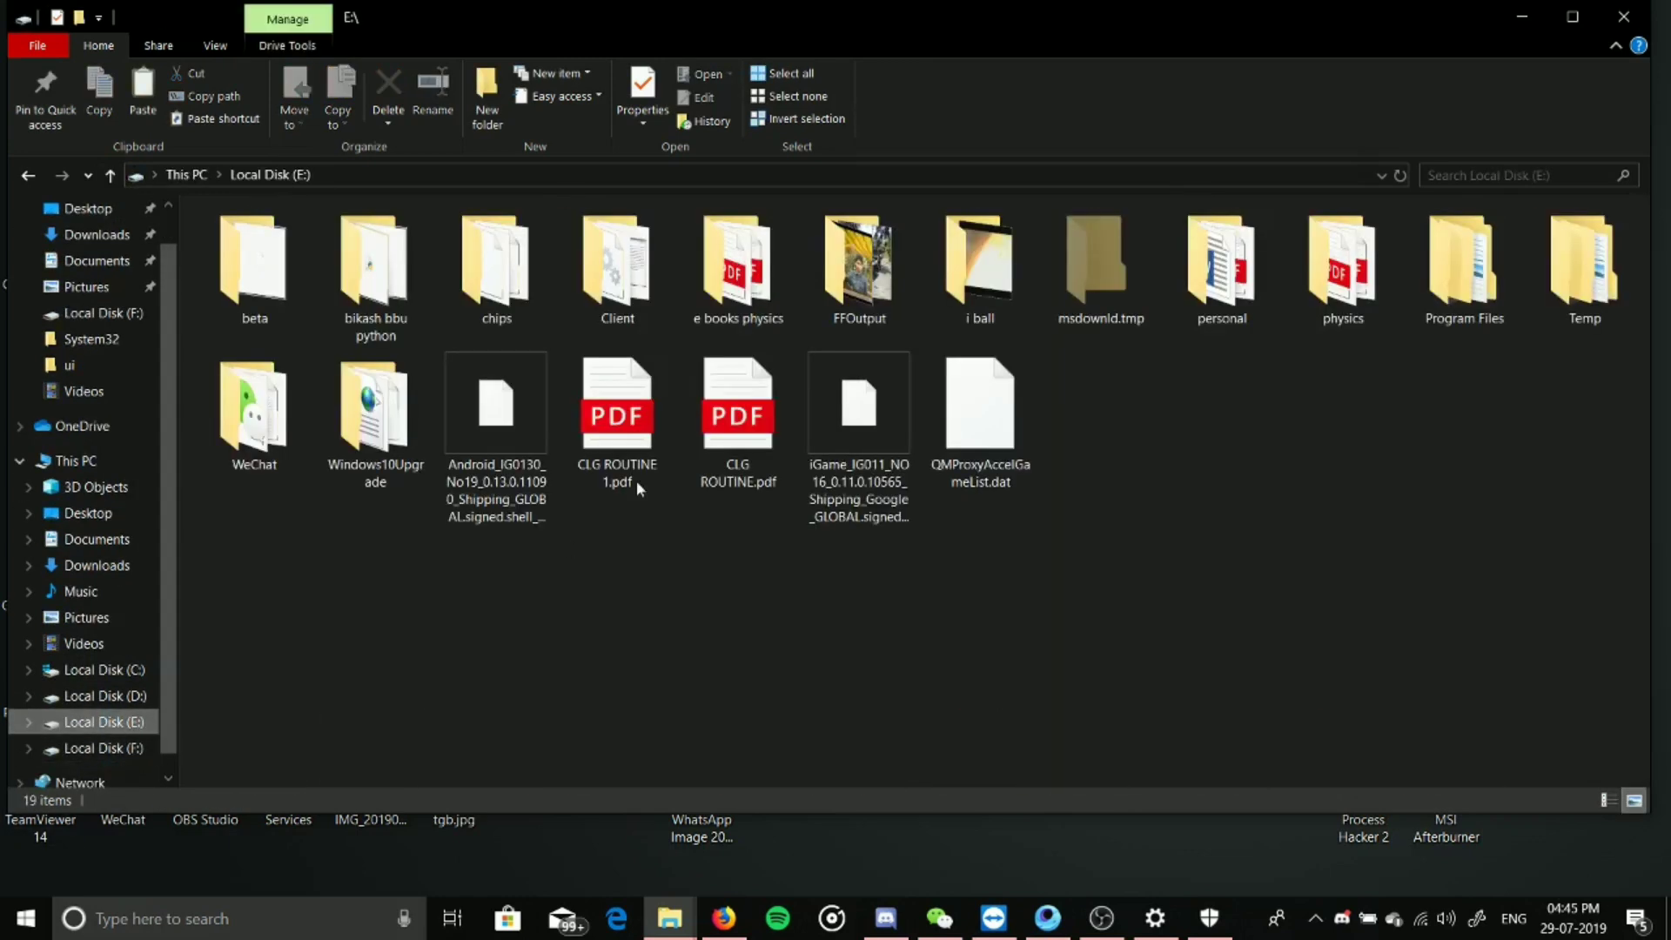
double_click(1475, 271)
double_click(321, 243)
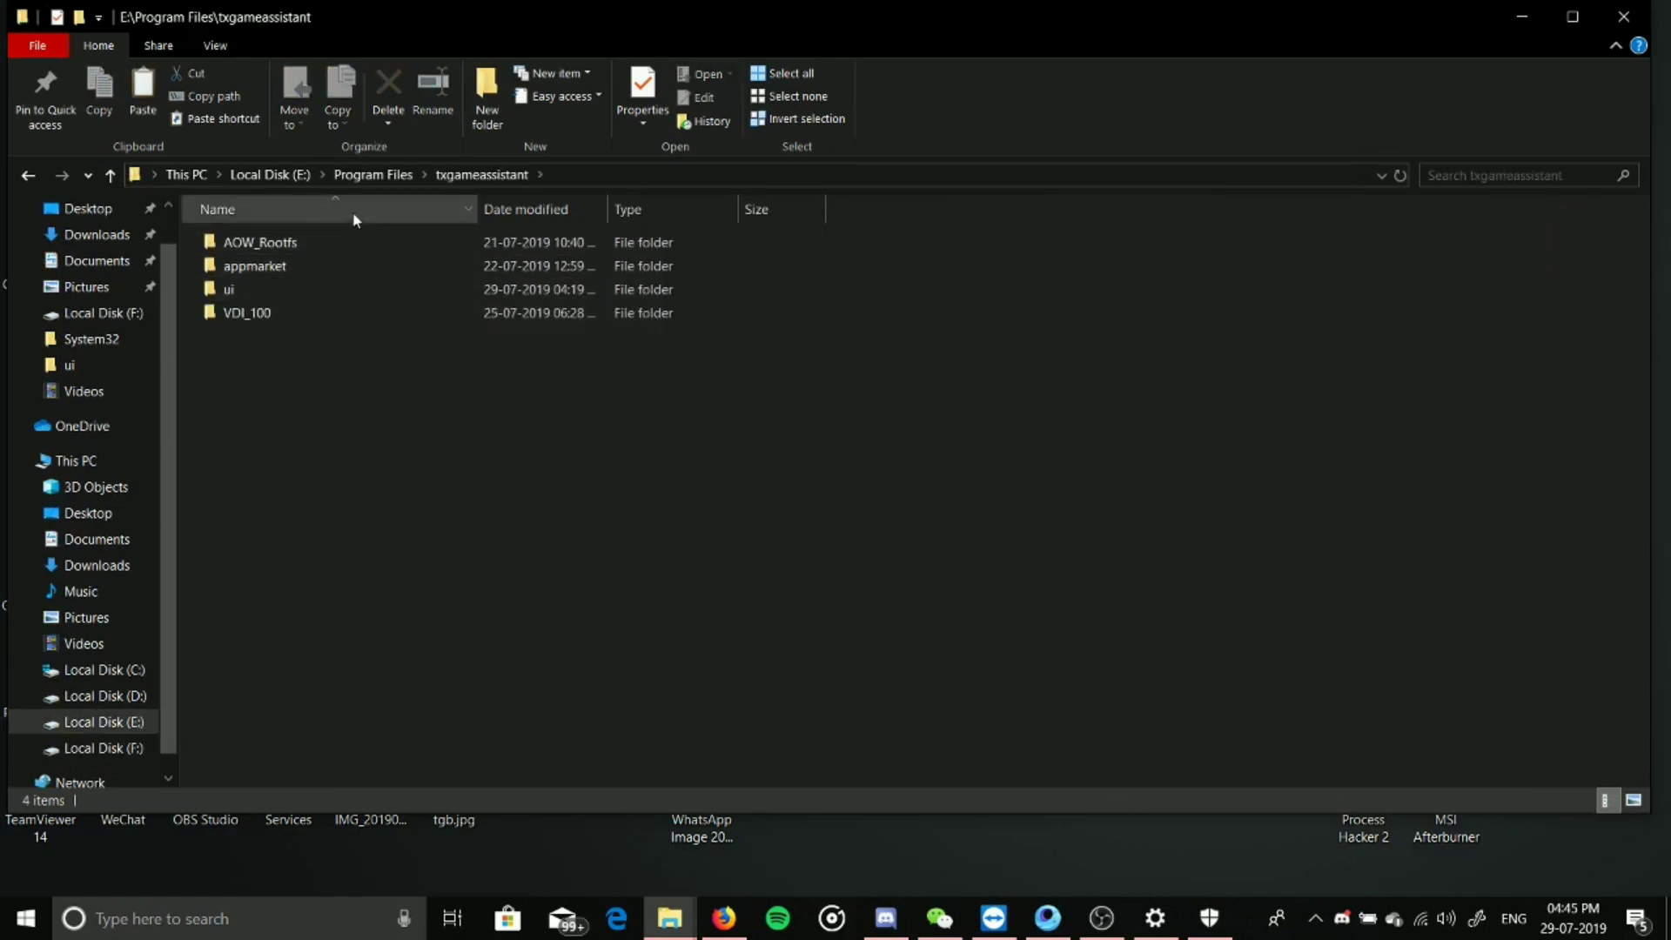
double_click(220, 288)
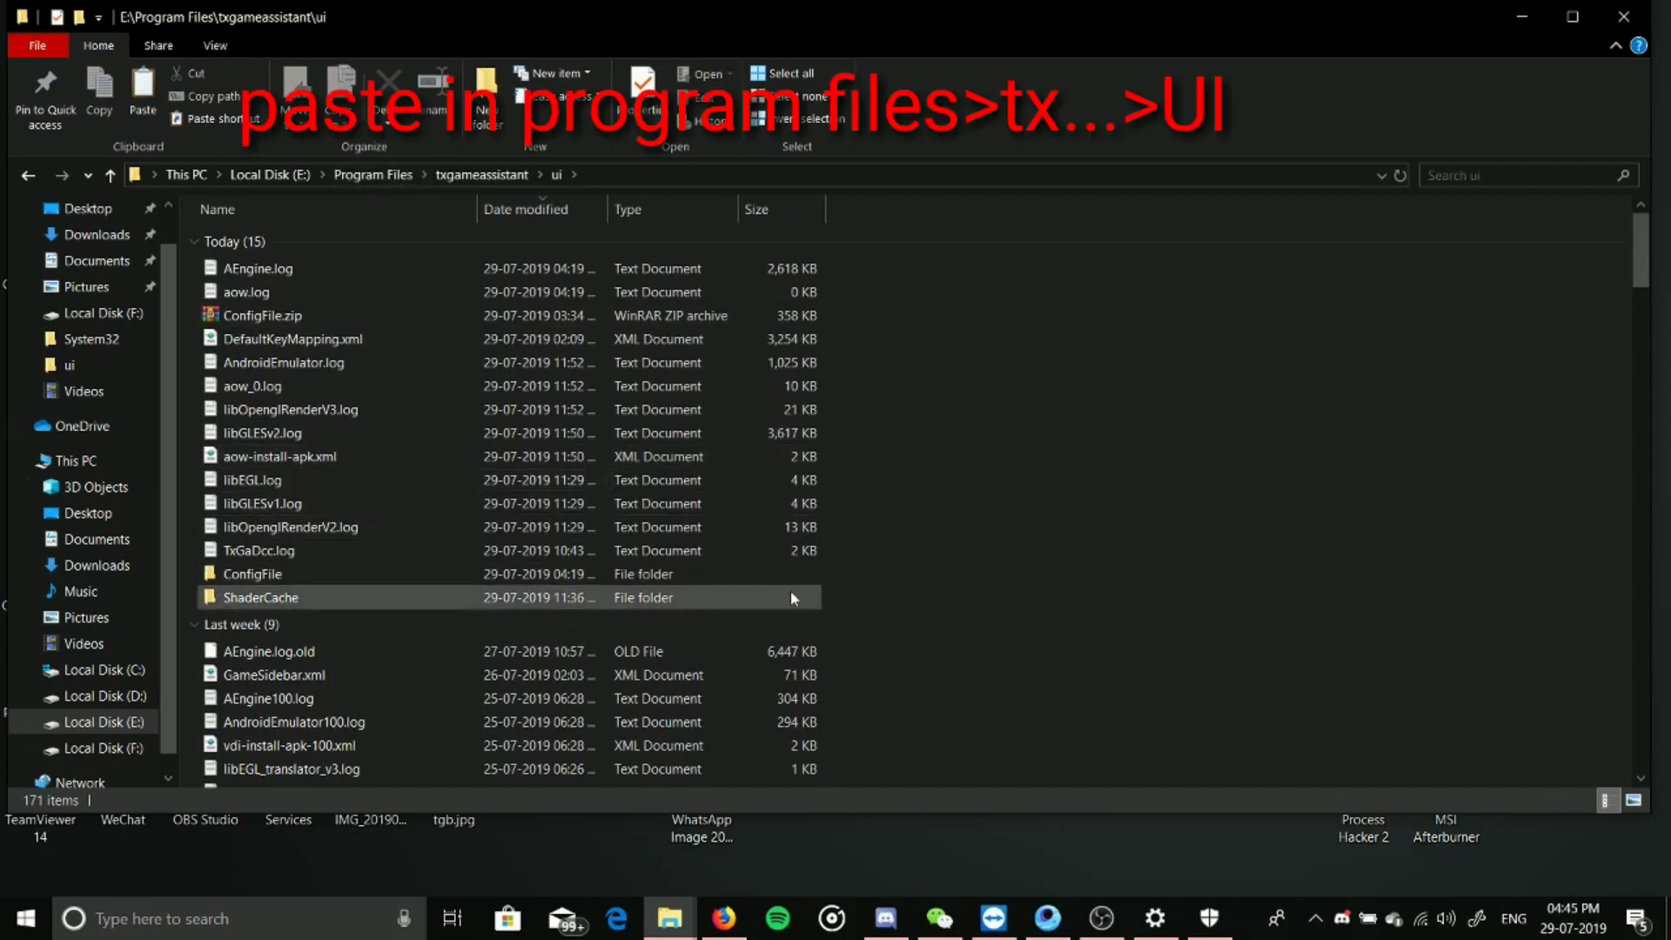
Paste aow_exe.exe into ui, replacing the existing file, then minimize File Explorer.
key(ctrl+v)
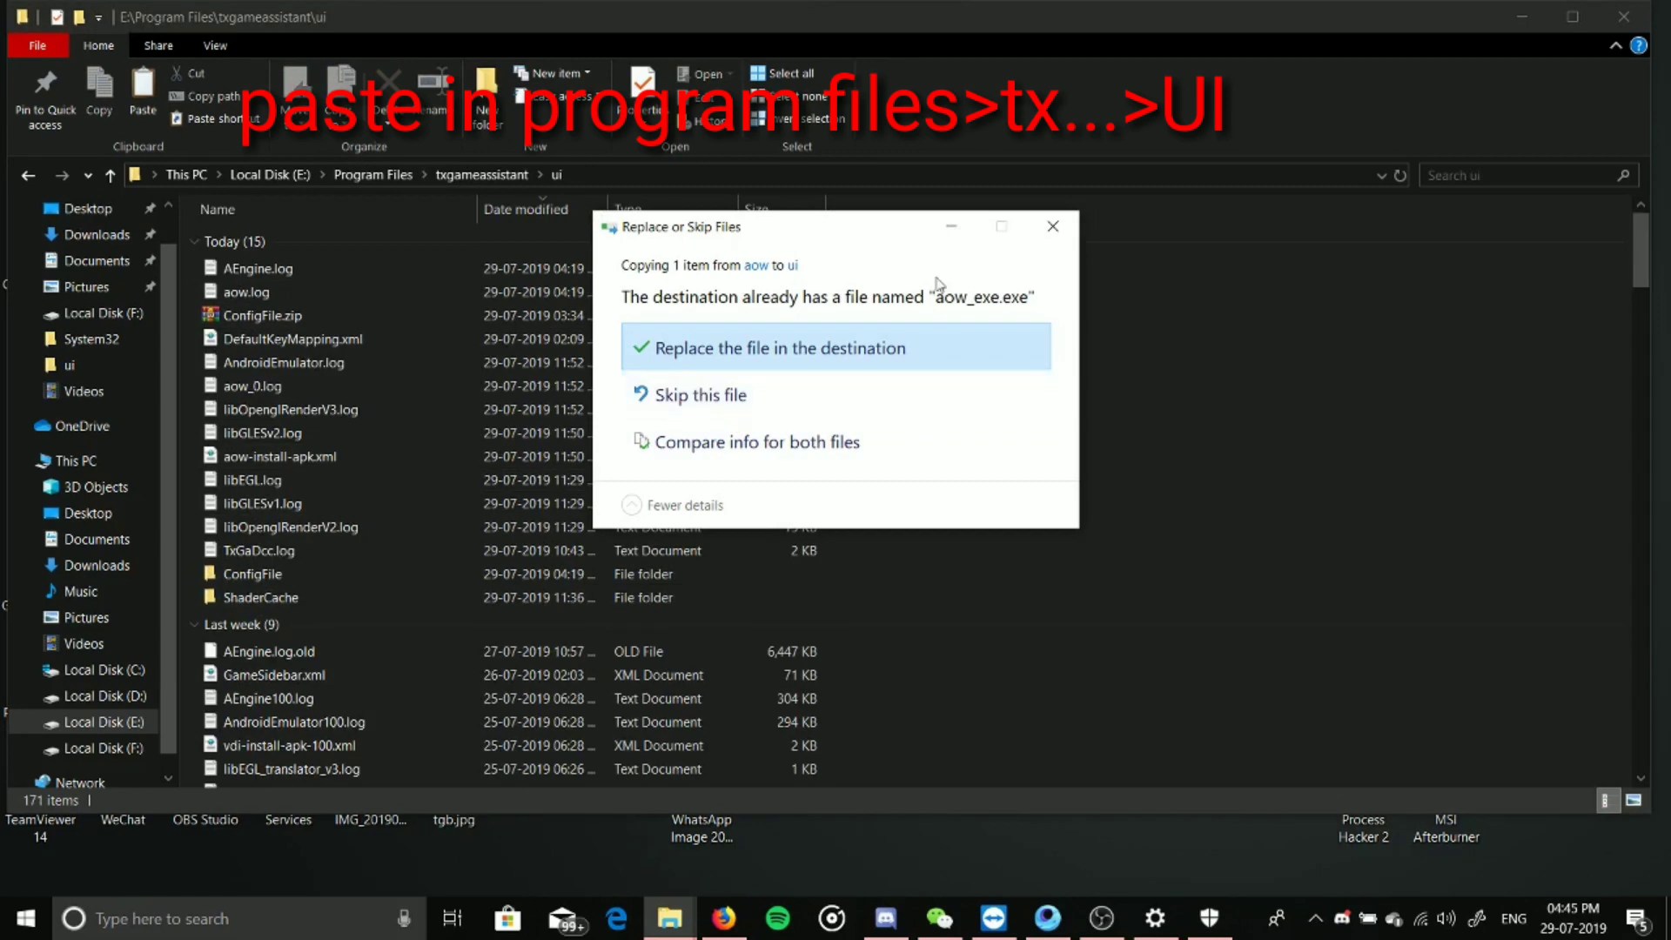
click(1053, 228)
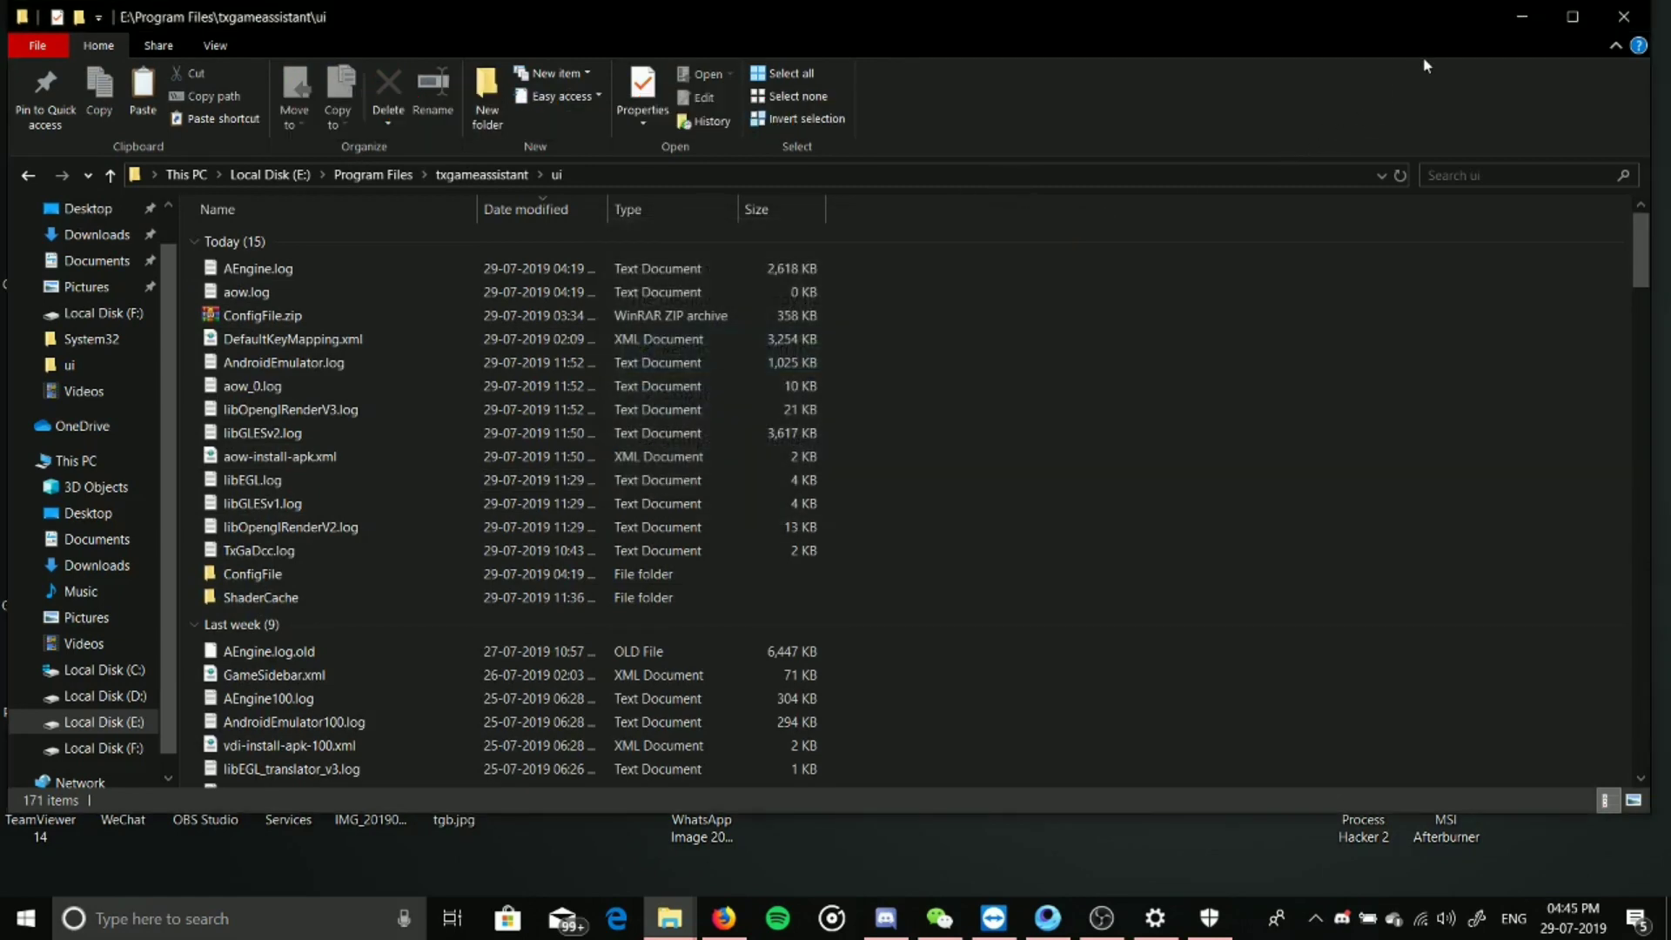
click(1505, 15)
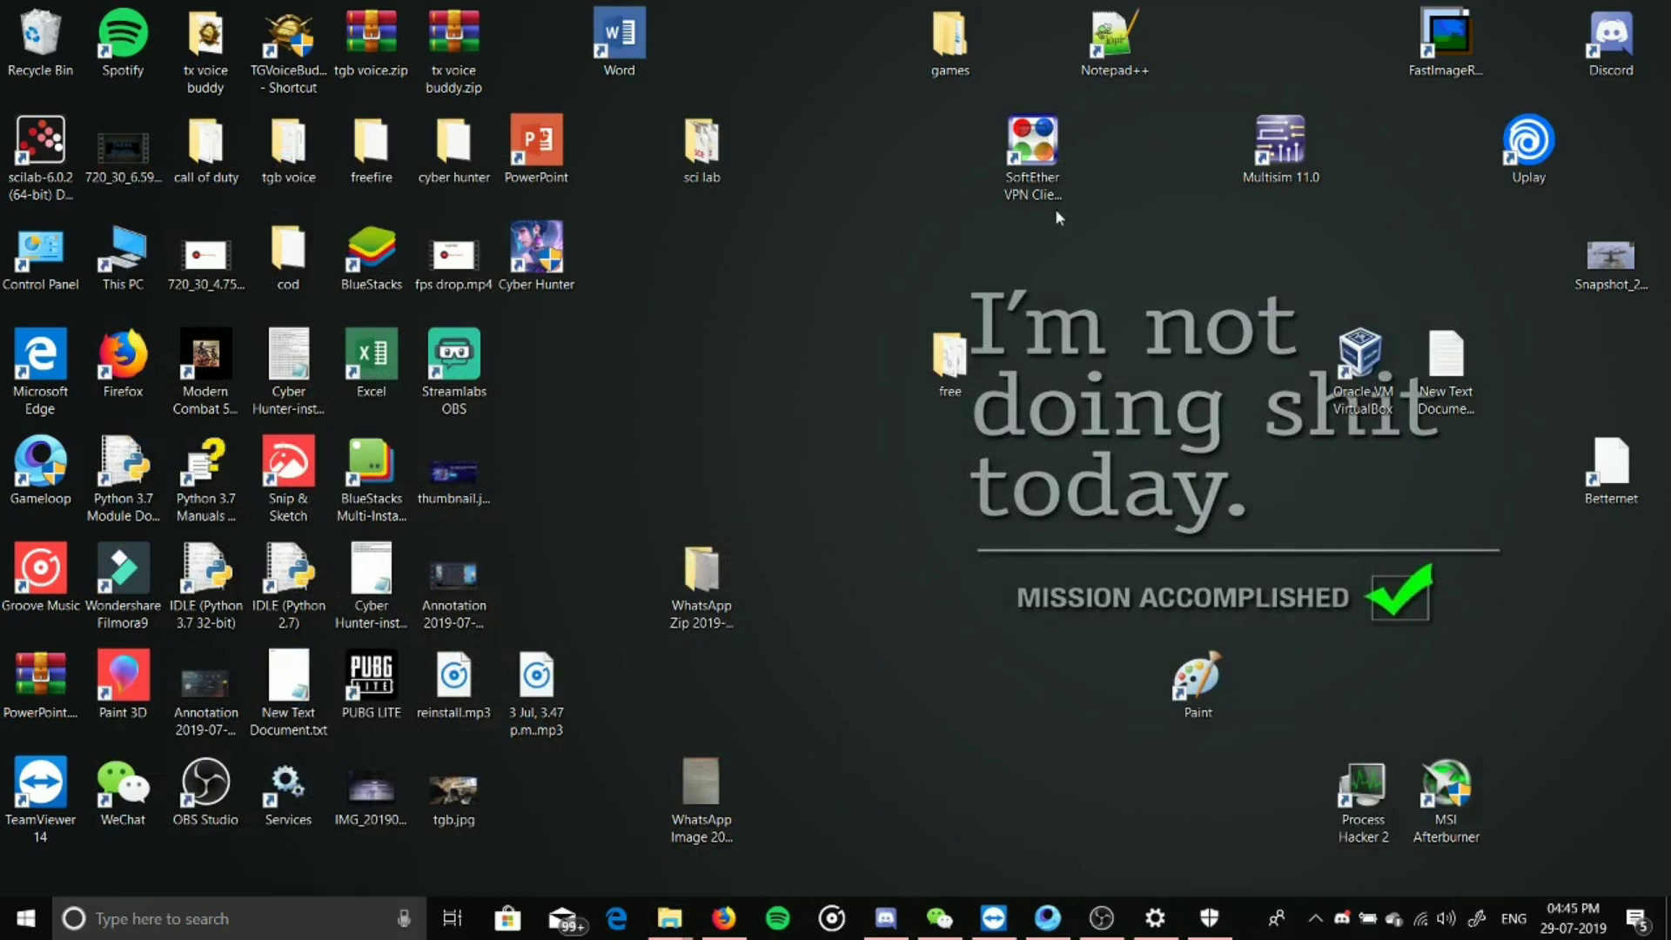
Refresh the desktop and bring the OBS Studio window back from the taskbar.
right_click(829, 241)
click(901, 339)
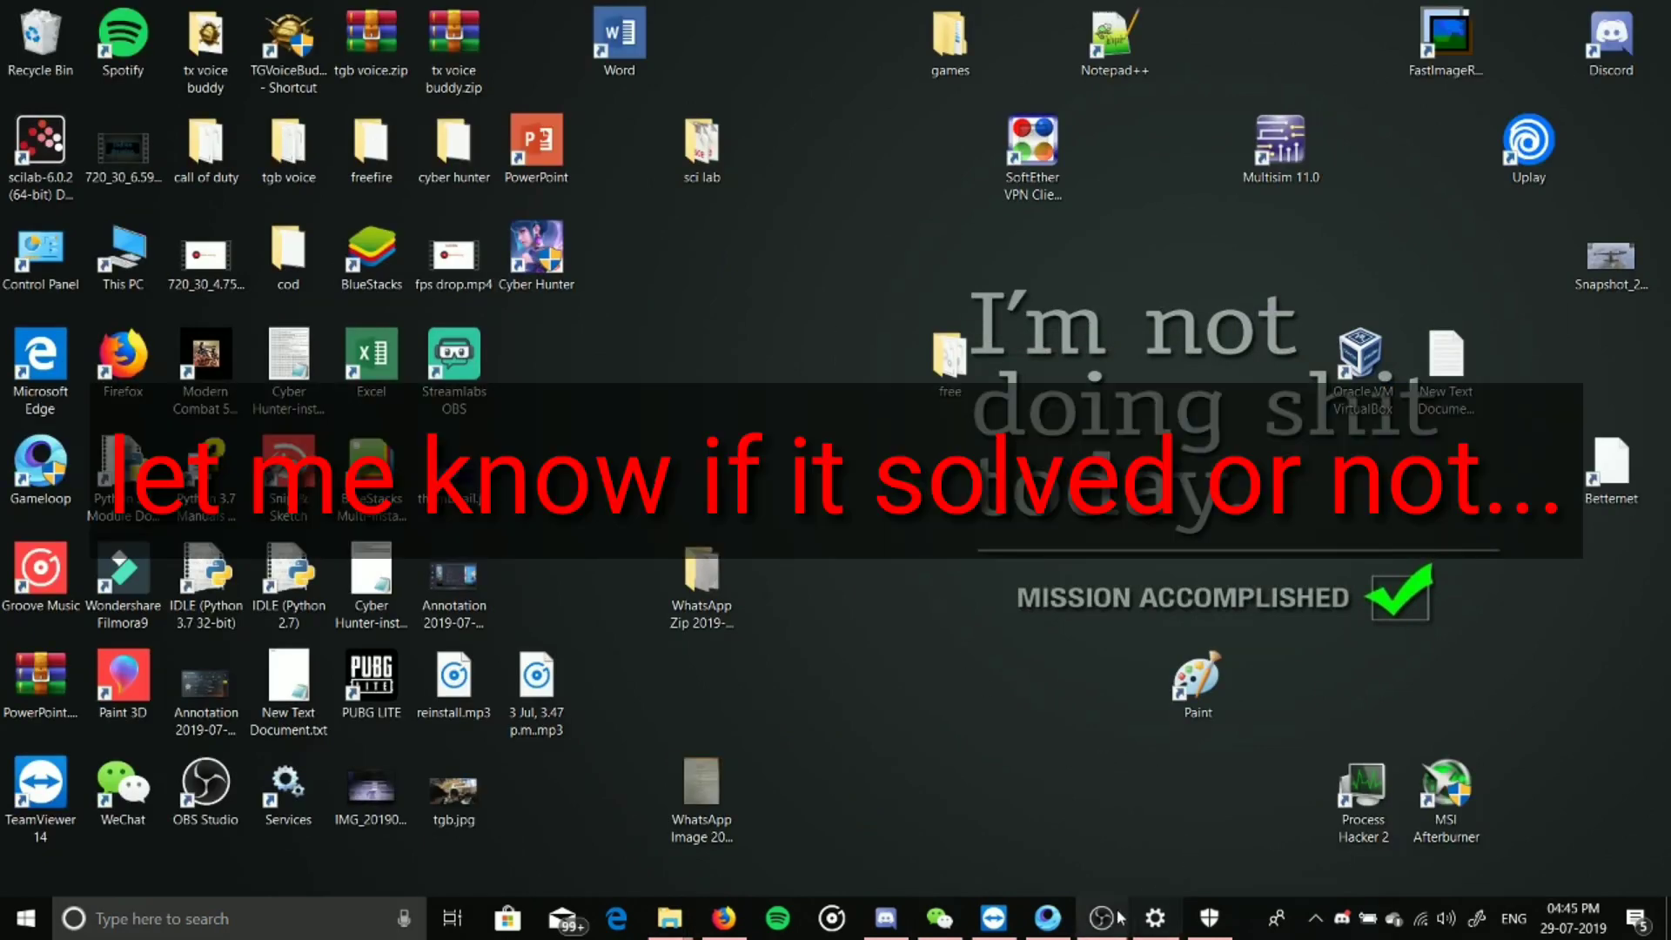
mouse_move(1102, 919)
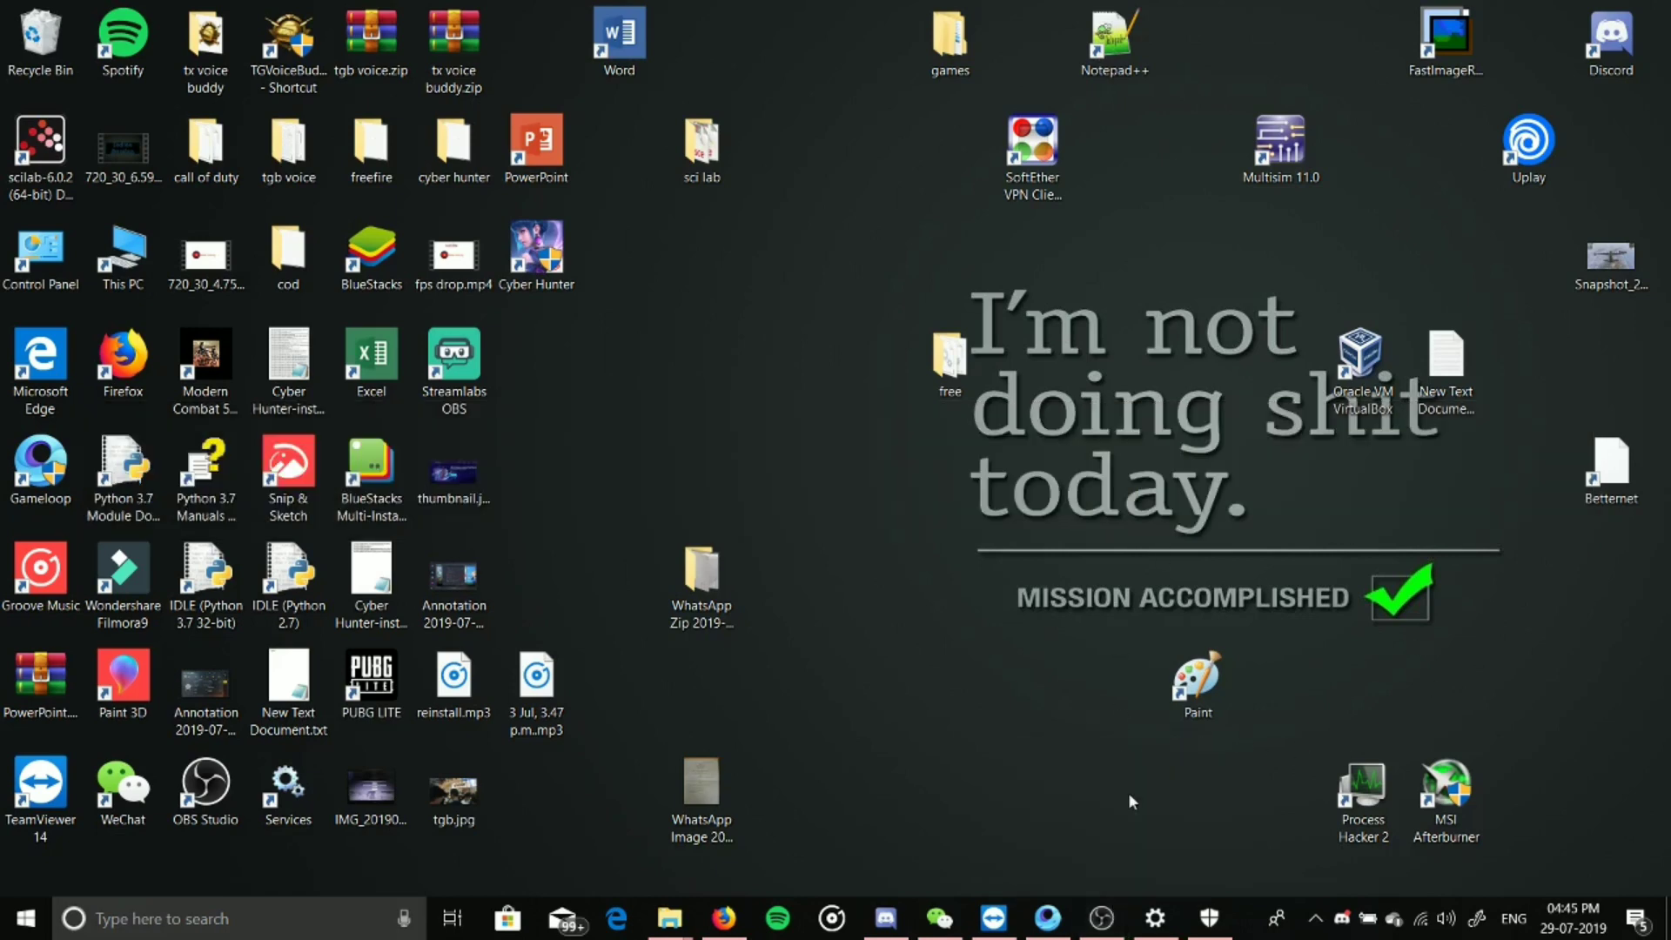
click(1109, 927)
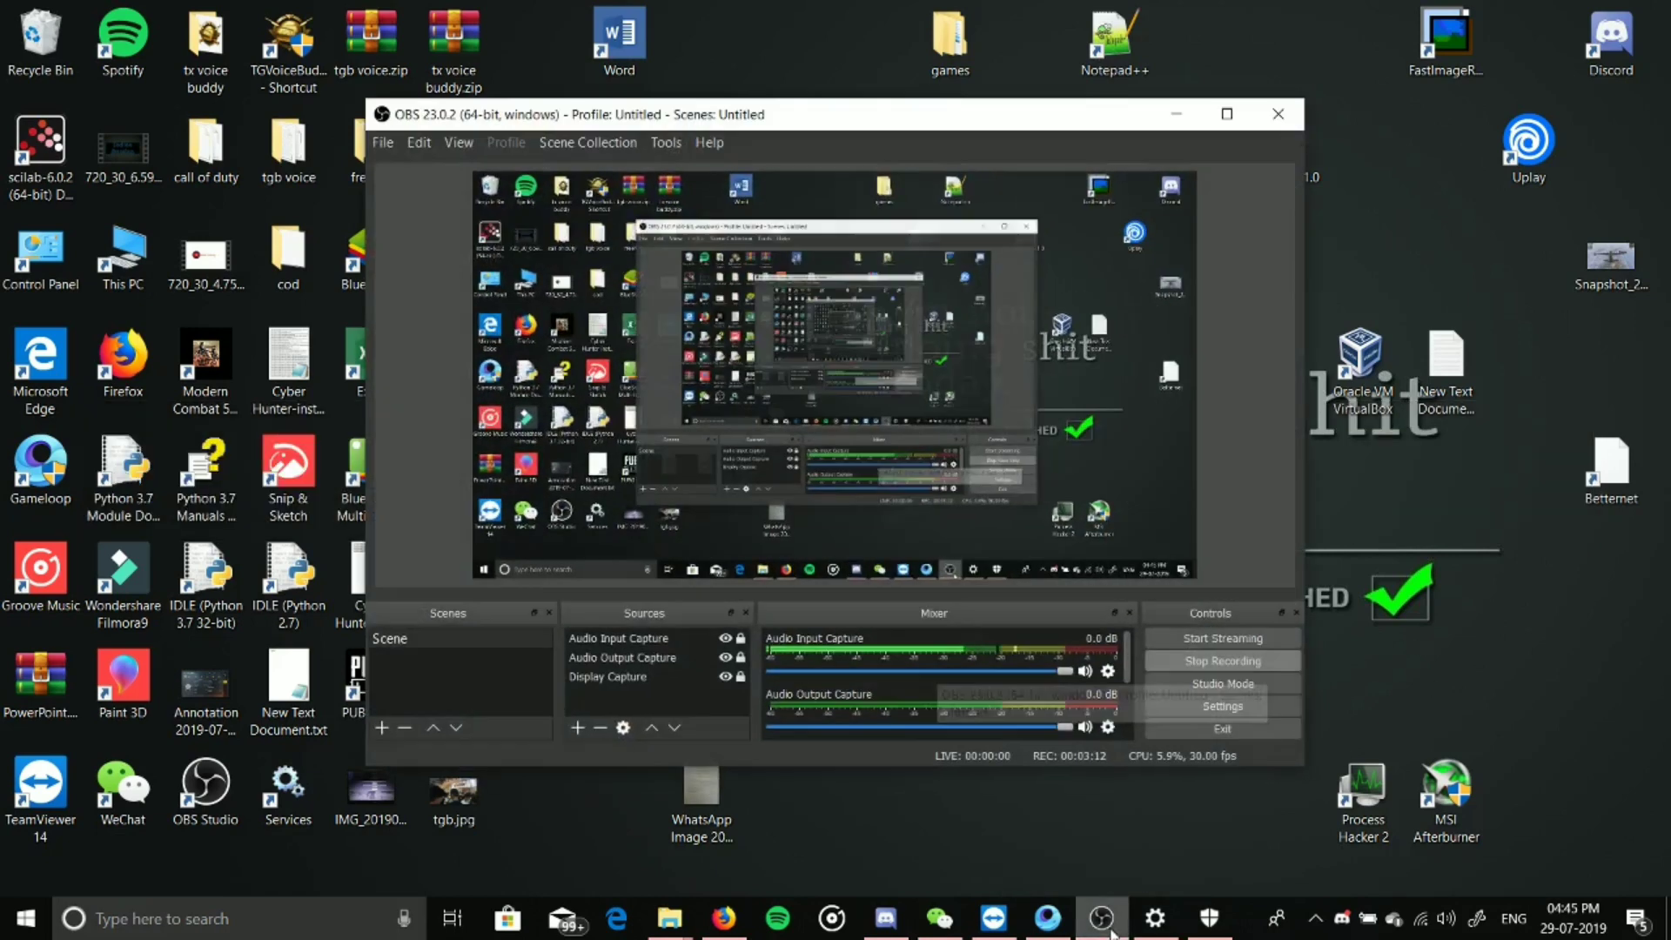